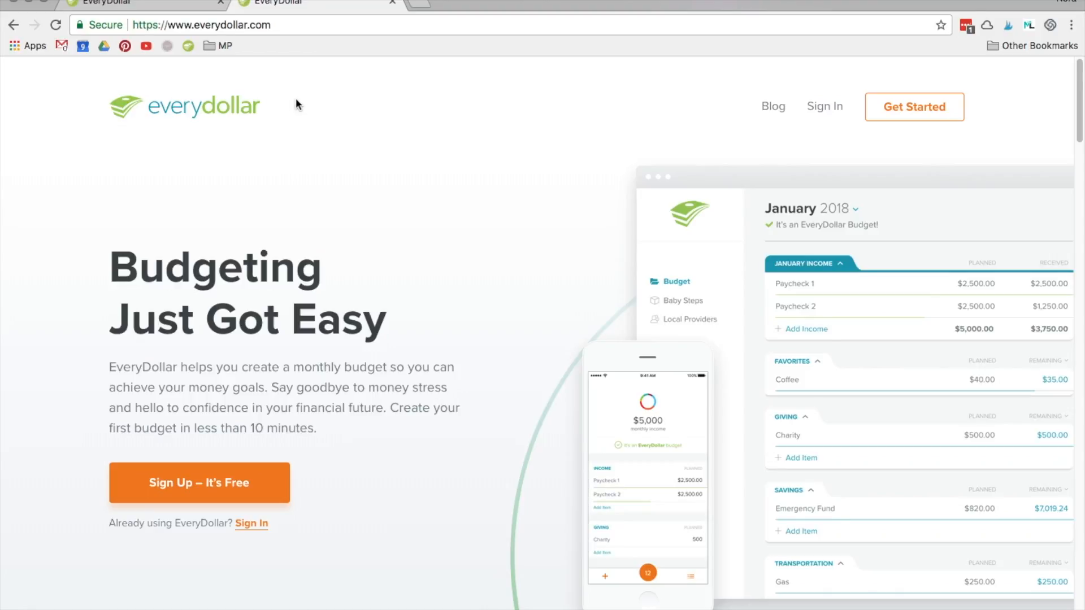
- Switch from the EveryDollar home page to the March 2018 budget
left_click(166, 8)
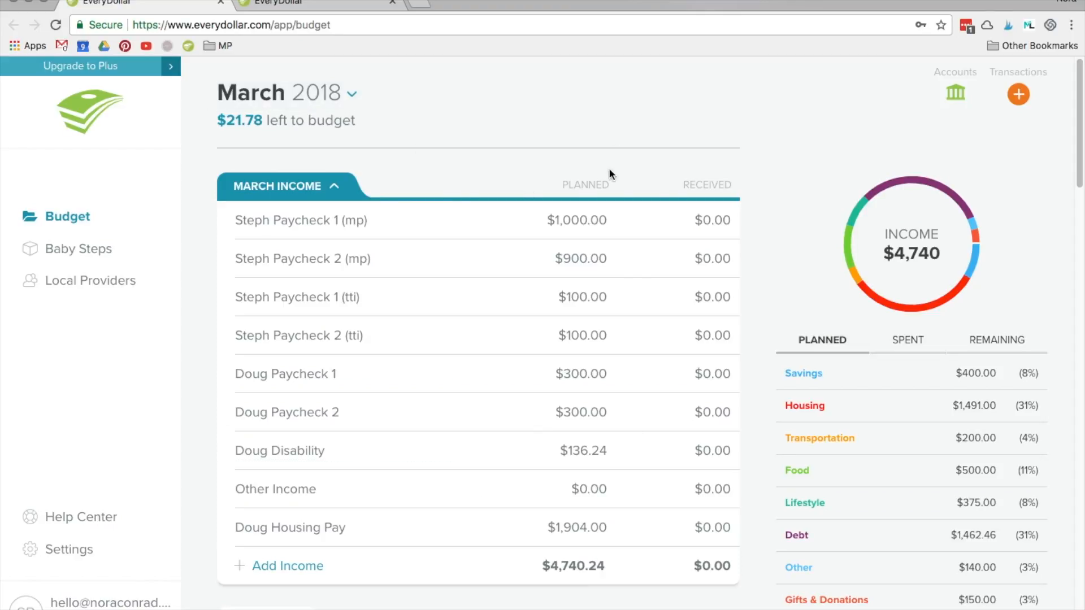
left_click(332, 5)
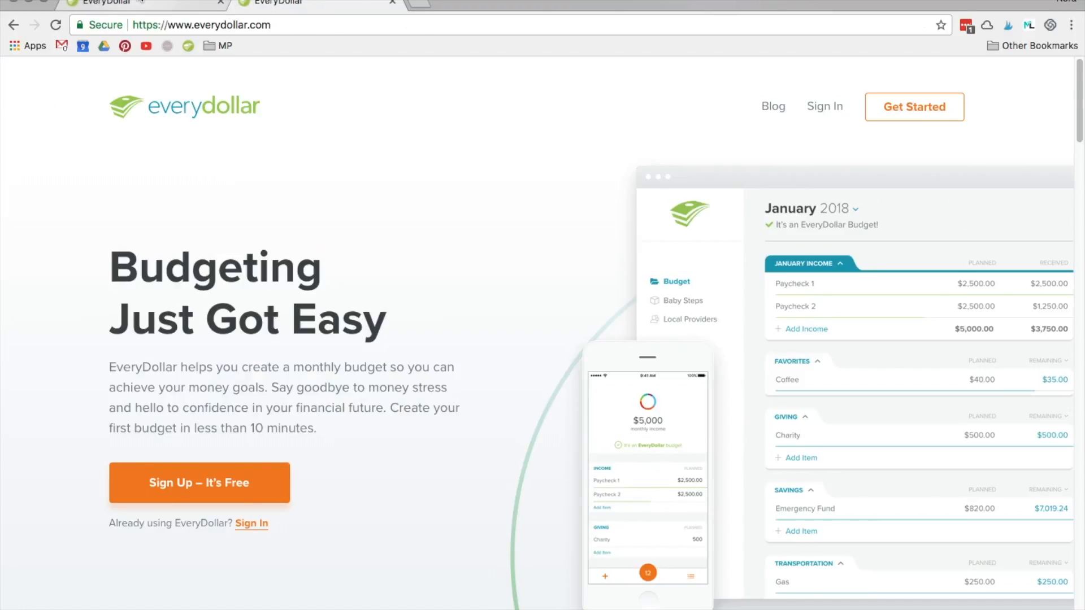
left_click(141, 3)
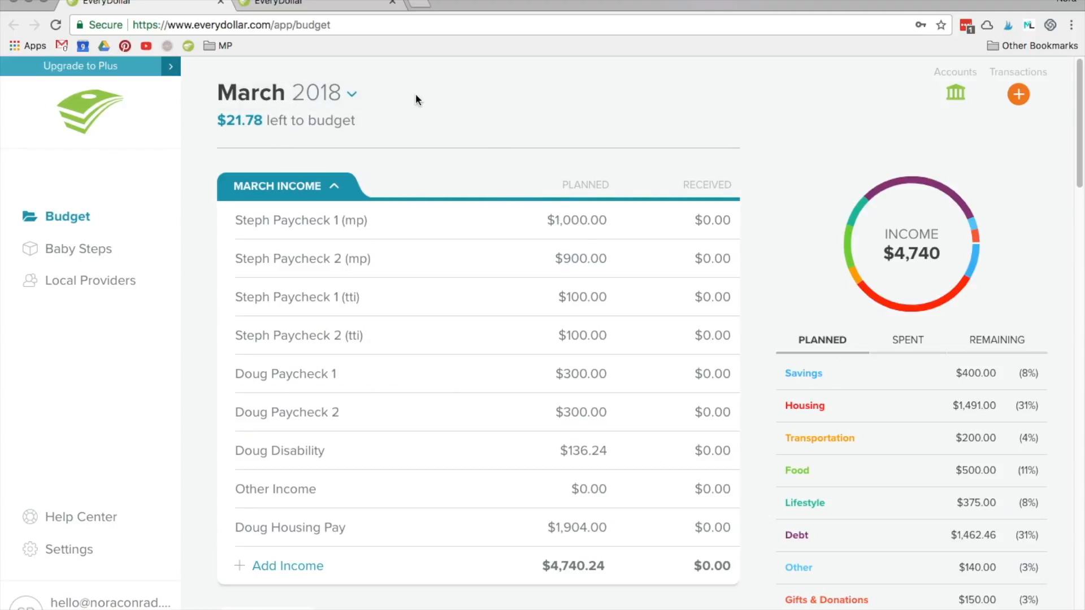
- Look through the March budget's amount left to budget and its income, savings, housing and transportation groups
left_click_drag(226, 121, 417, 111)
left_click(416, 112)
scroll(438, 188, "down", 1)
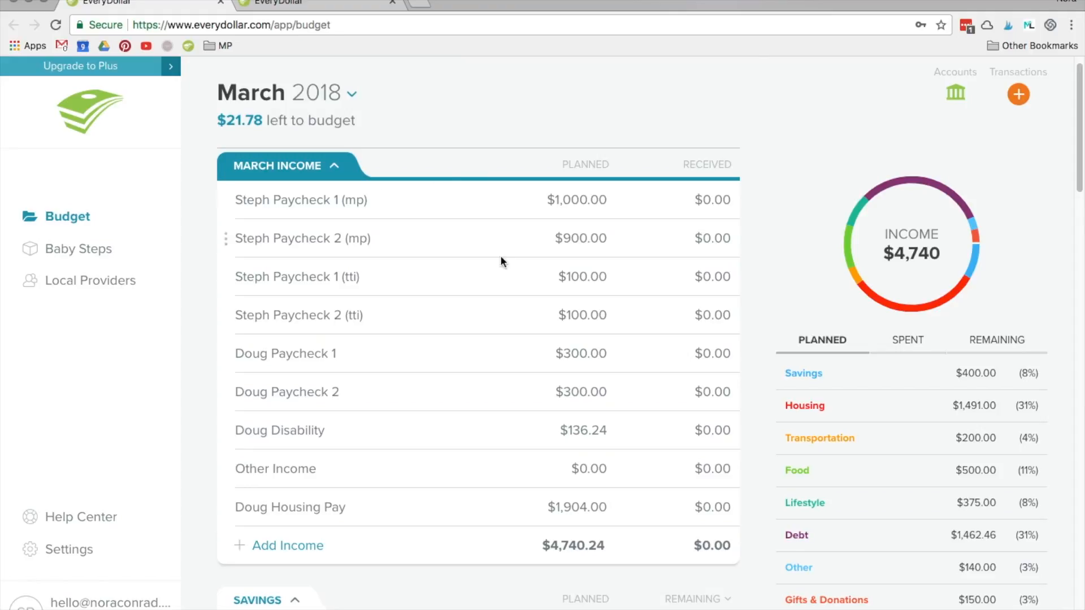
scroll(529, 467, "down", 3)
scroll(518, 427, "down", 5)
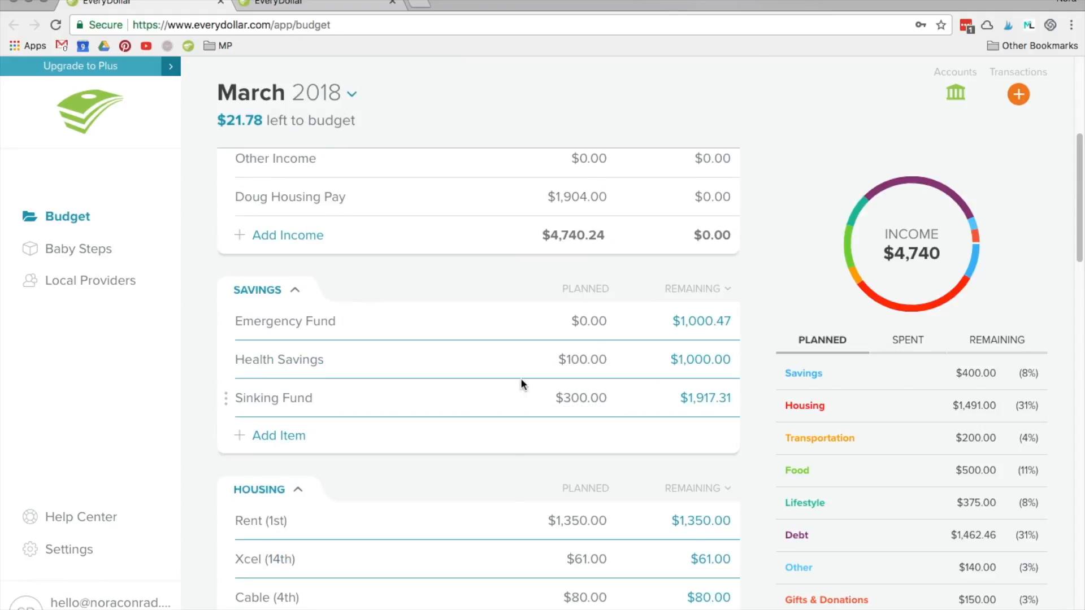
scroll(425, 334, "down", 3)
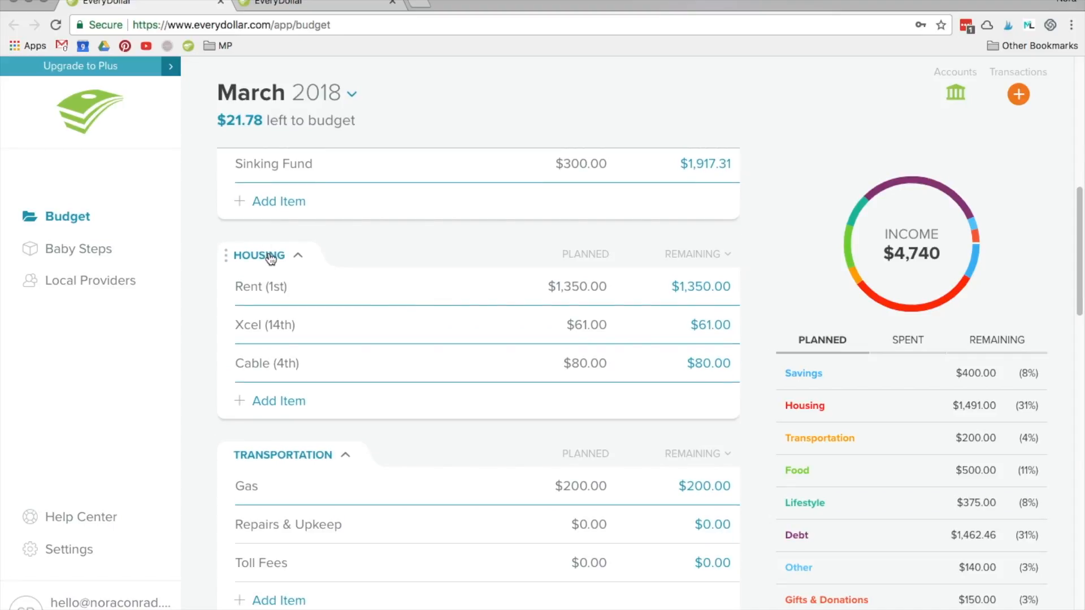
mouse_move(227, 254)
left_mouse_down()
mouse_move(235, 322)
mouse_move(242, 259)
left_mouse_up()
left_click(278, 256)
left_click(659, 269)
scroll(333, 316, "down", 3)
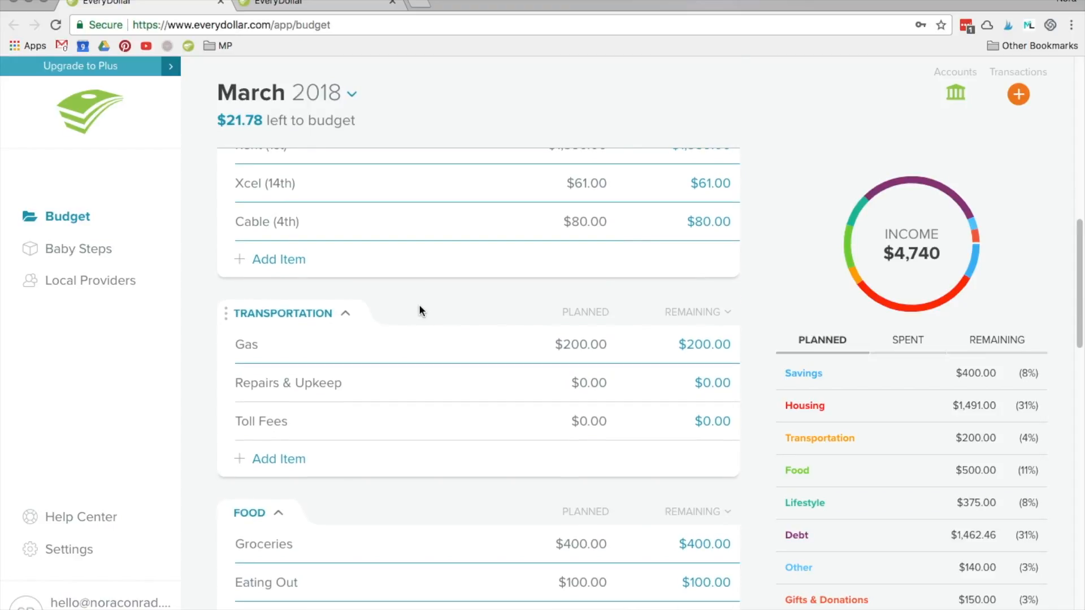
- Collapse the Housing, Transportation, Food, Lifestyle, Debt, Other and Gifts & Donations groups of the March budget
scroll(419, 307, "up", 2)
left_click(301, 220)
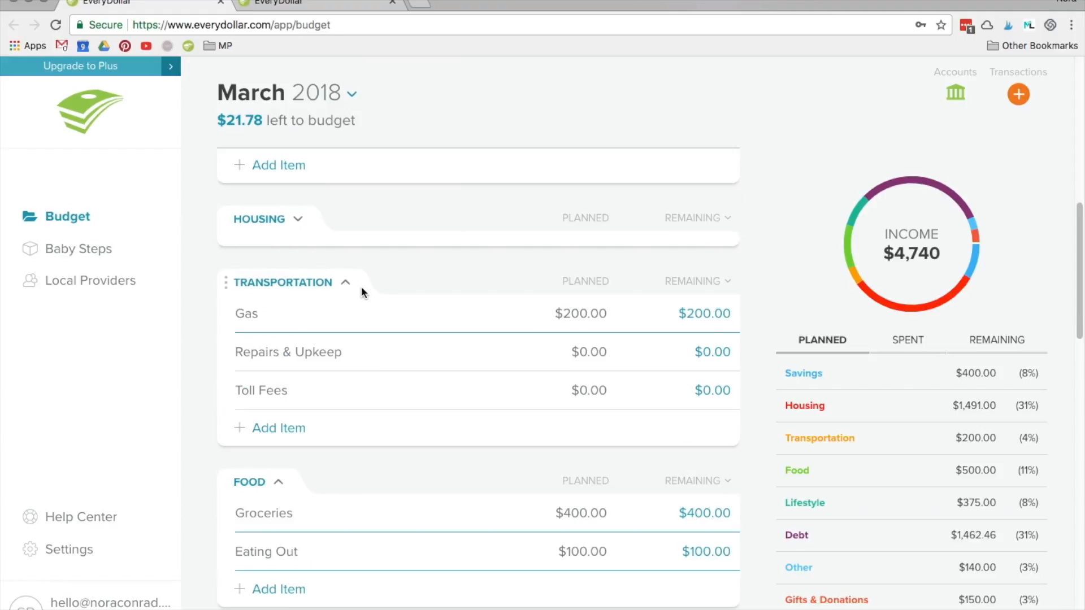
left_click(345, 283)
left_click(278, 345)
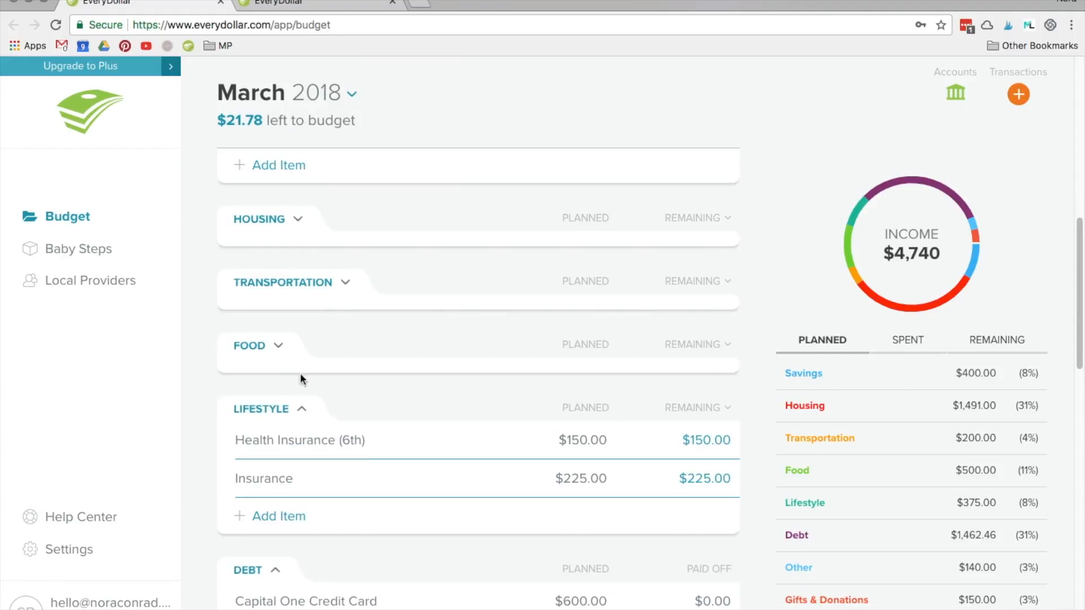
left_click(303, 410)
left_click(277, 472)
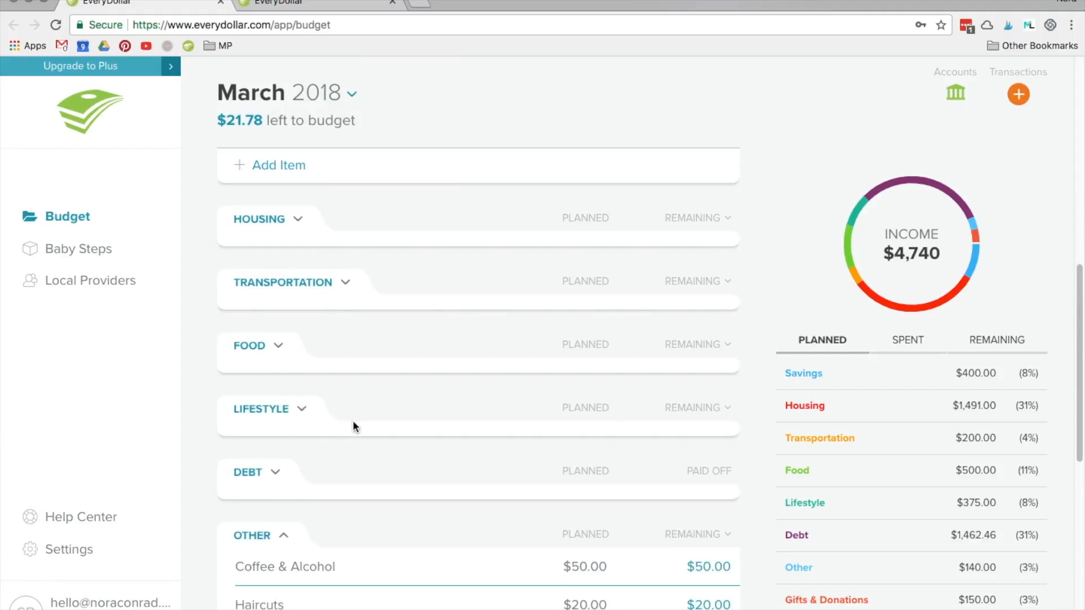
scroll(351, 423, "down", 2)
left_click(282, 436)
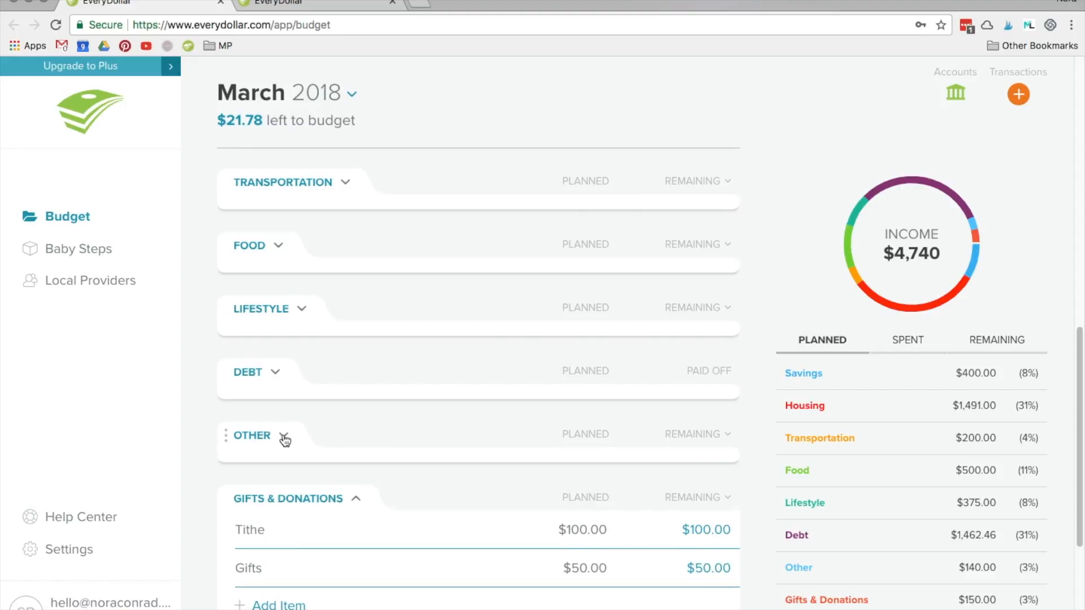
left_click(356, 500)
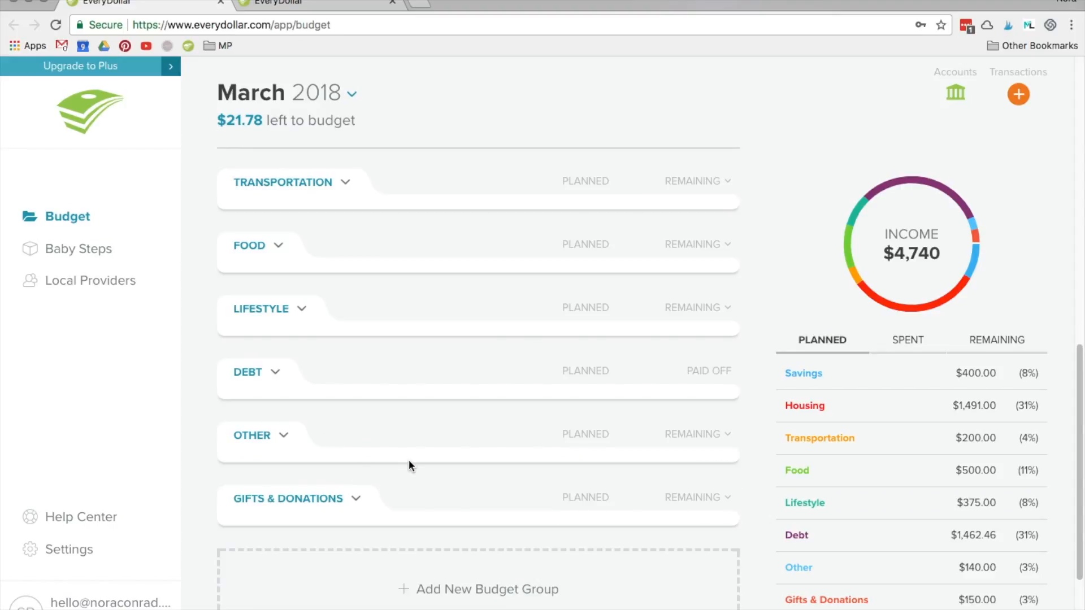
- Check the planned, spent and remaining breakdowns of the March budget chart and view the new transactions list
scroll(528, 597, "up", 1)
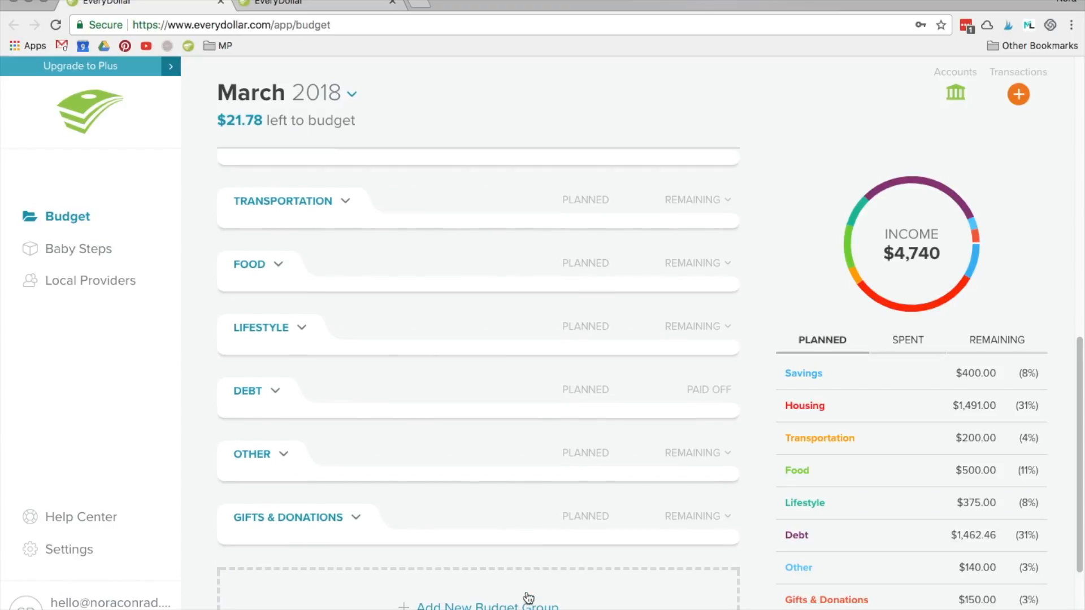
scroll(525, 591, "down", 3)
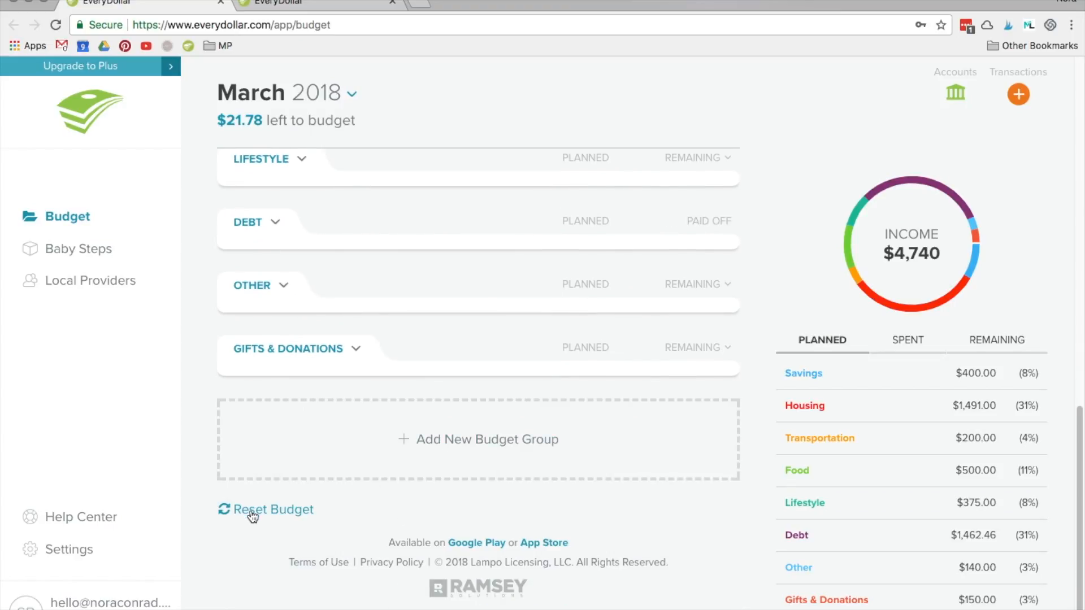
scroll(276, 511, "up", 1)
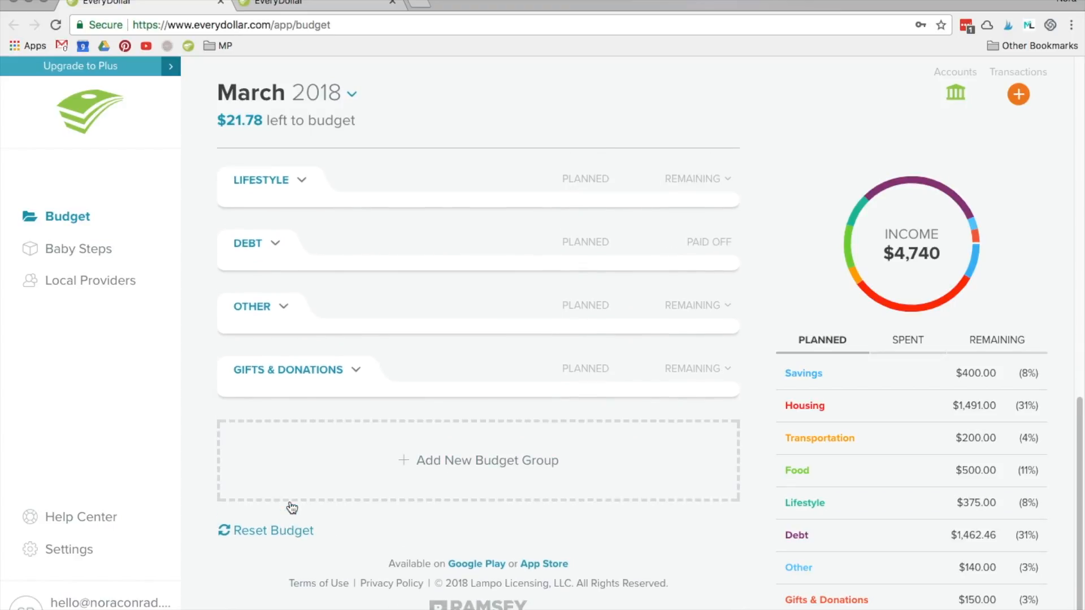
scroll(281, 545, "up", 15)
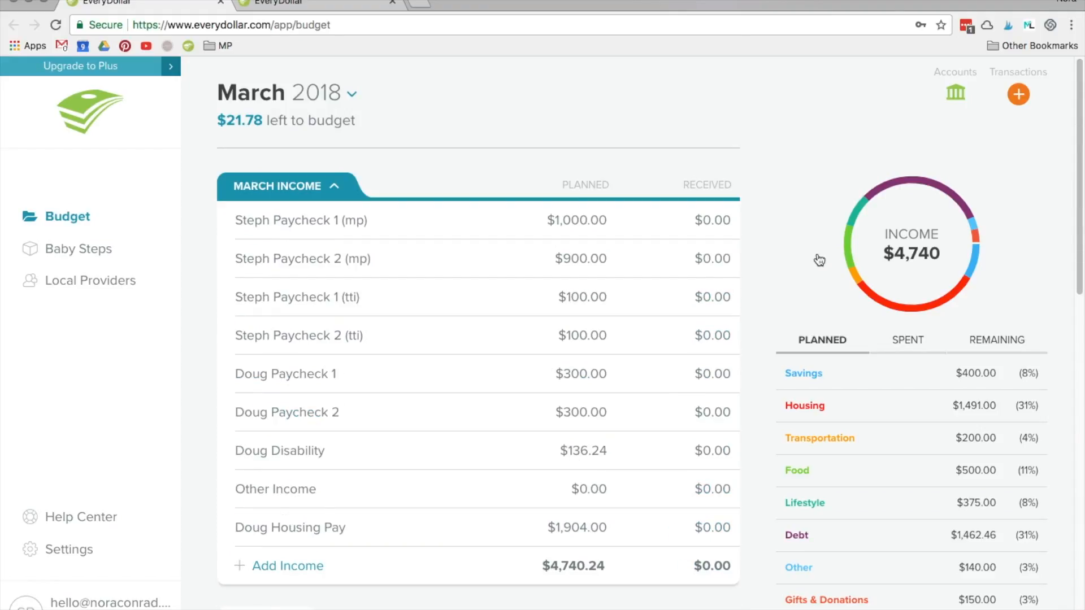
mouse_move(927, 305)
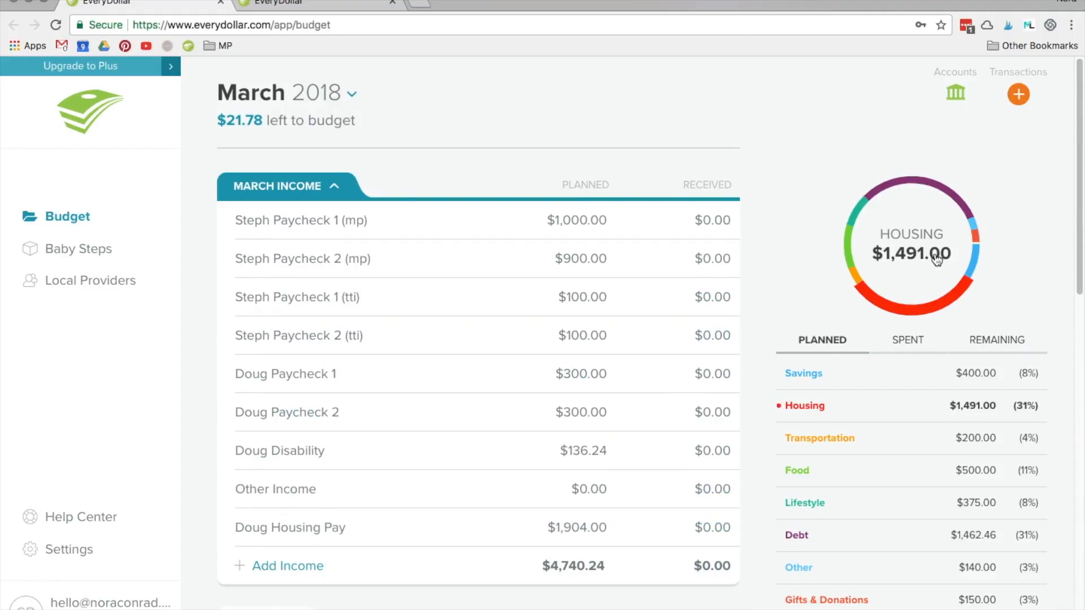
left_click(829, 342)
left_click(904, 341)
left_click(1003, 341)
left_click(838, 348)
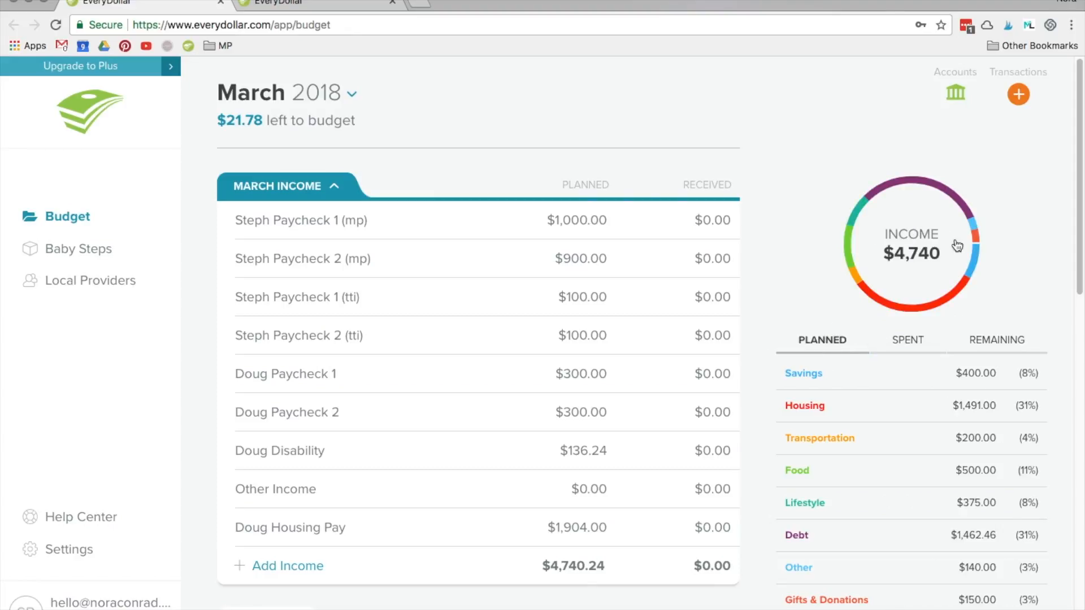
mouse_move(939, 249)
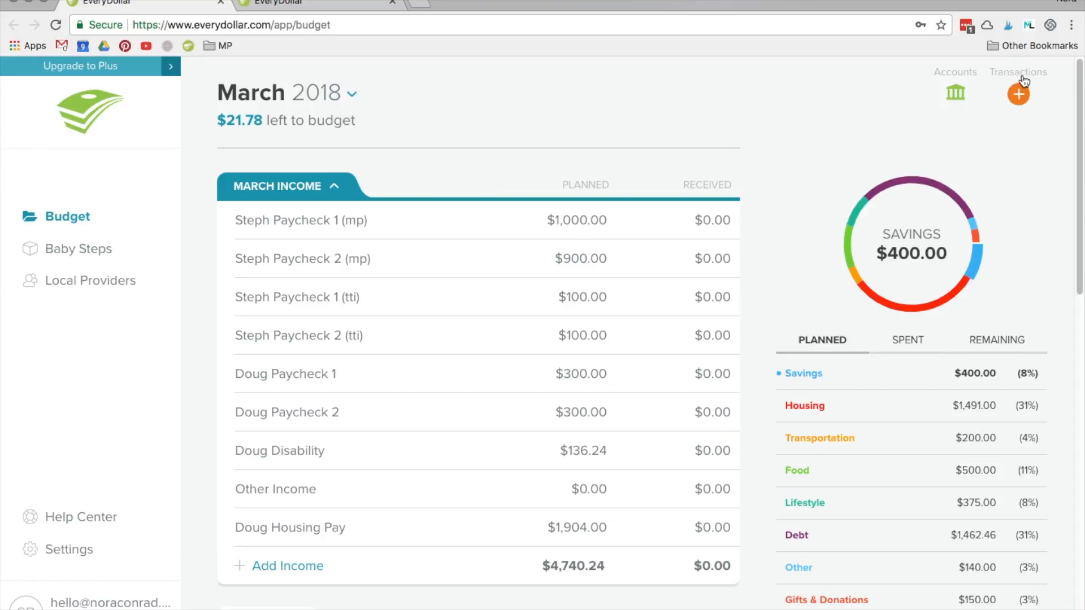
left_click(1018, 97)
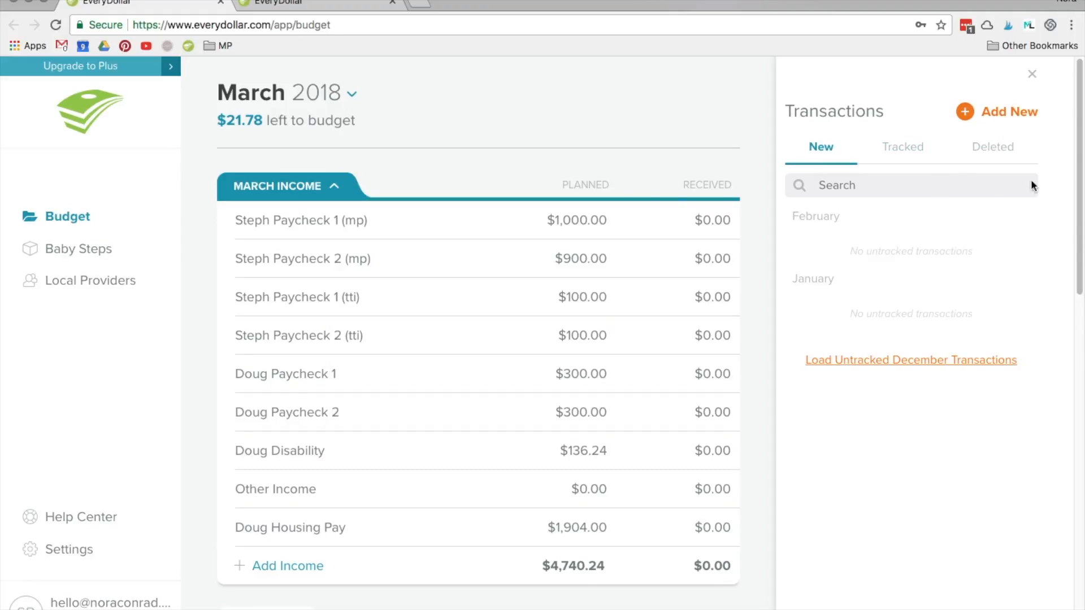
left_click(1033, 71)
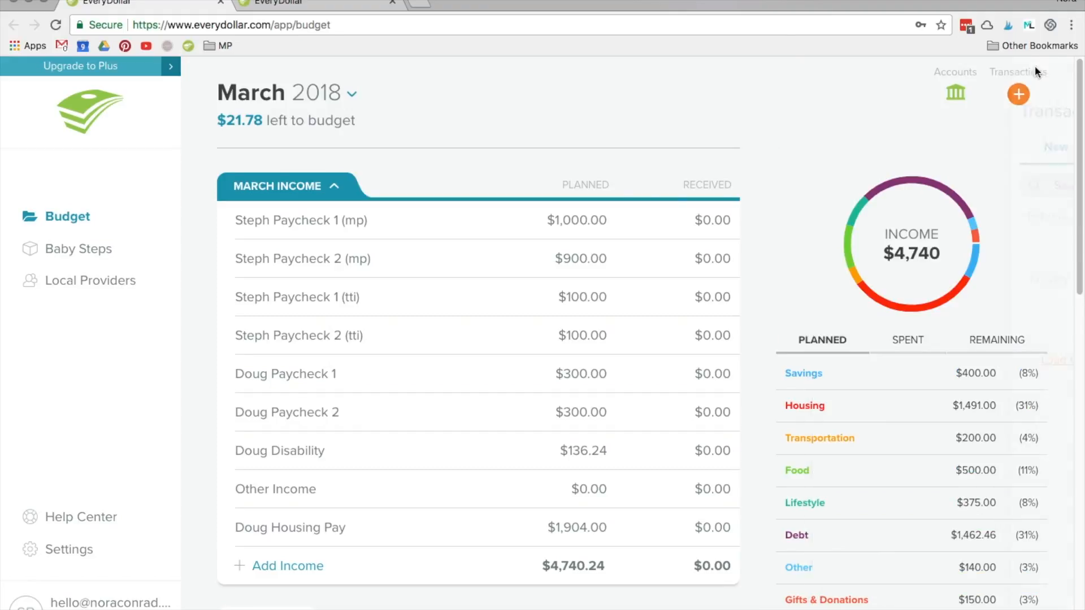
- Start an April 2018 budget copied from March's budget and collapse its income group
left_click(335, 93)
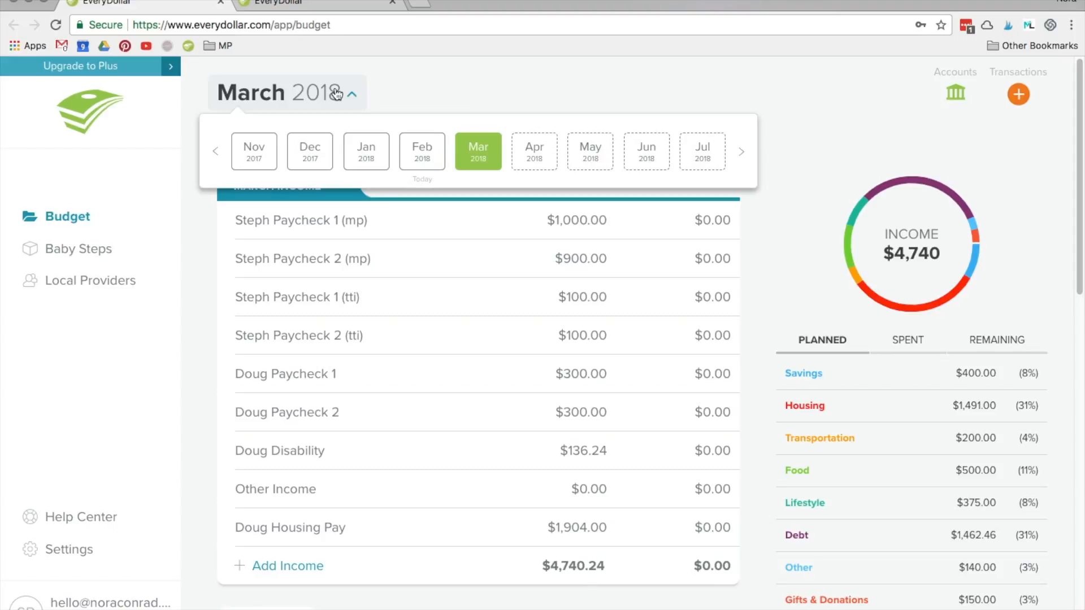
left_click(535, 161)
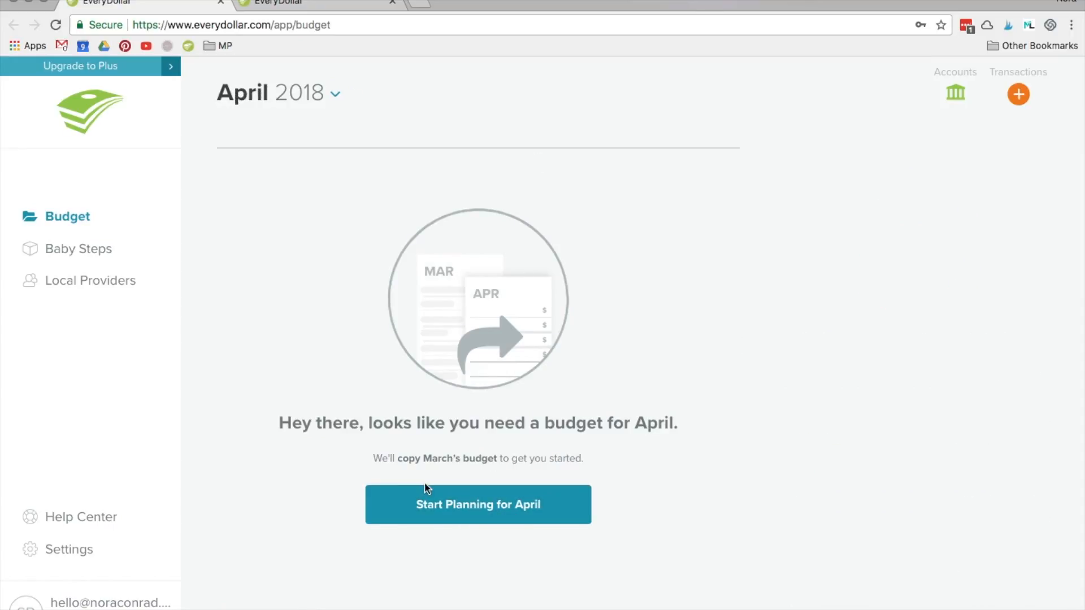
left_click(498, 497)
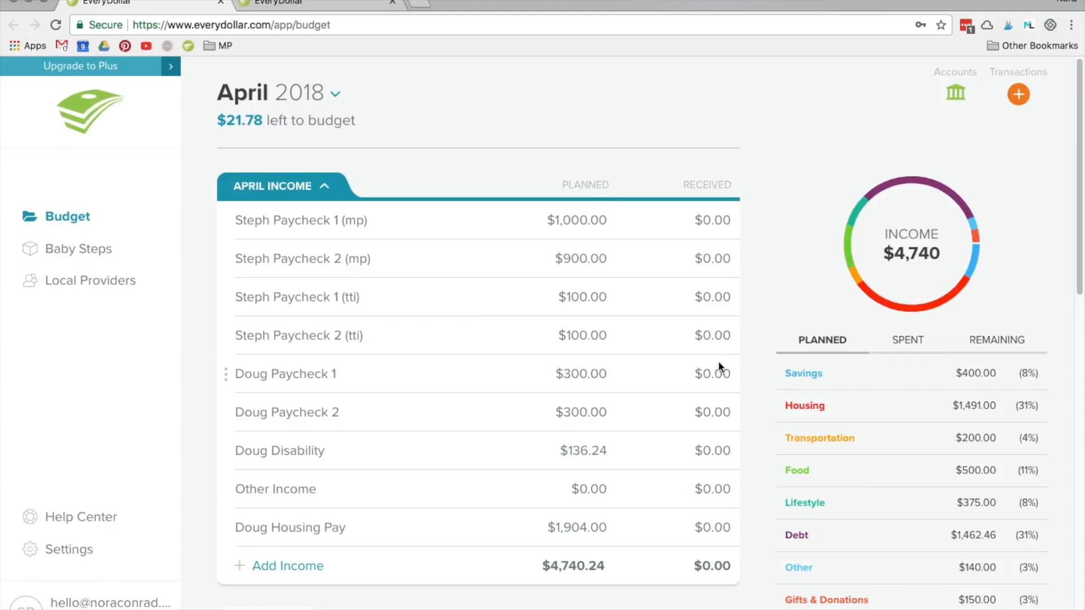
scroll(498, 177, "down", 1)
left_click(318, 189)
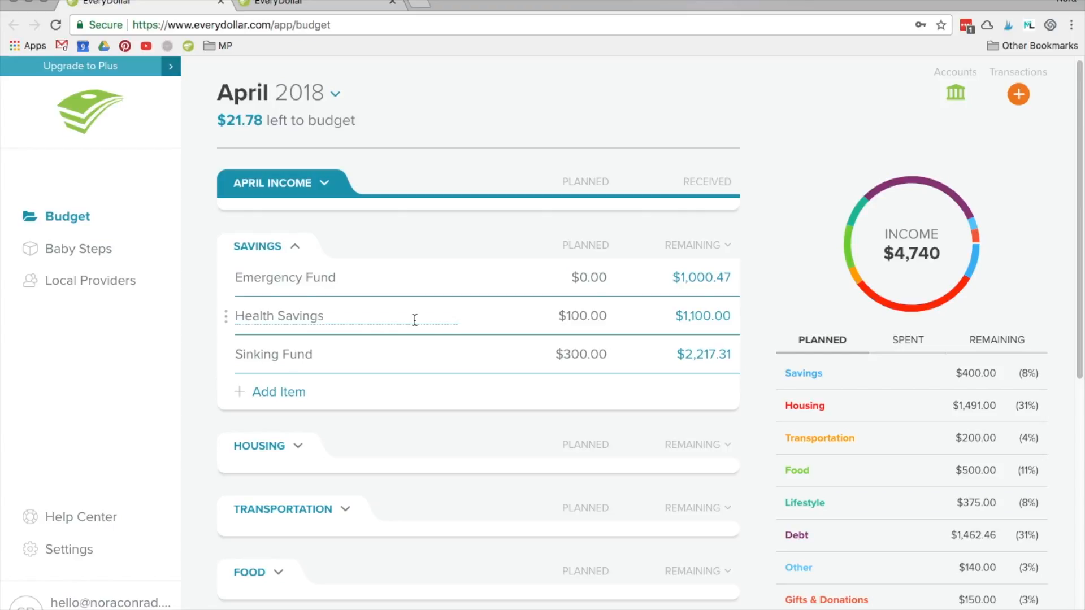
- View the details of Health Savings and Sinking Fund in the Savings group, and open Sinking Fund's note for editing
left_click(577, 315)
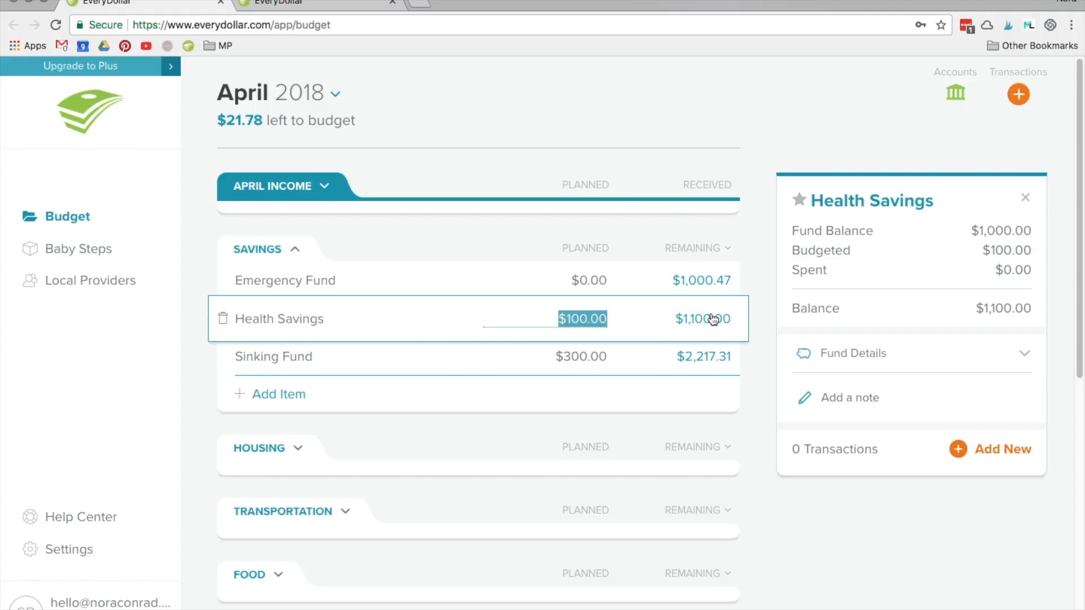
left_click(651, 358)
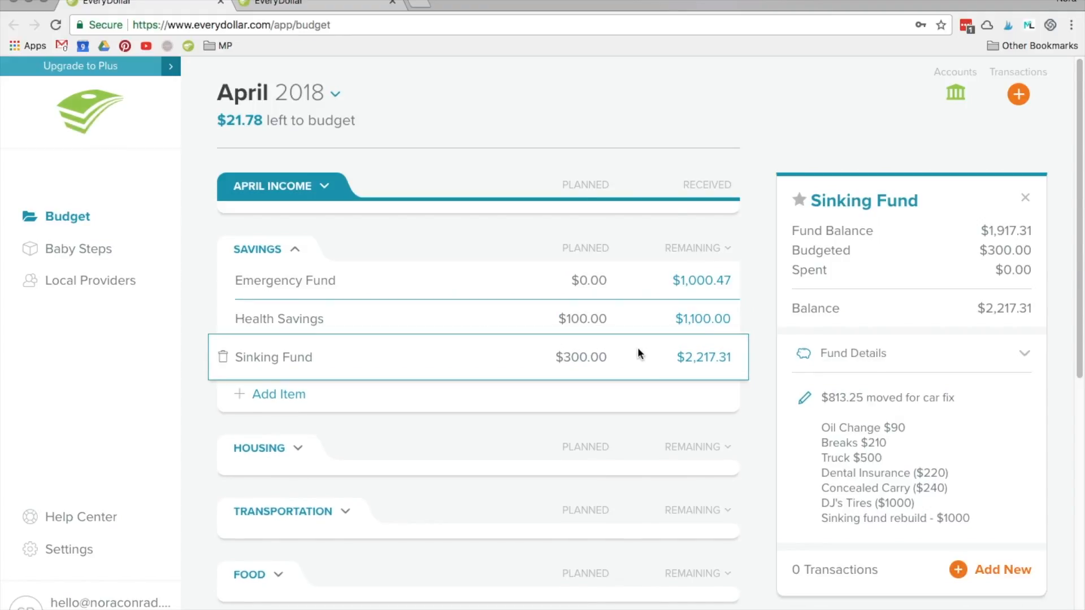
left_click(859, 428)
left_click_drag(860, 428, 949, 516)
left_click(912, 451)
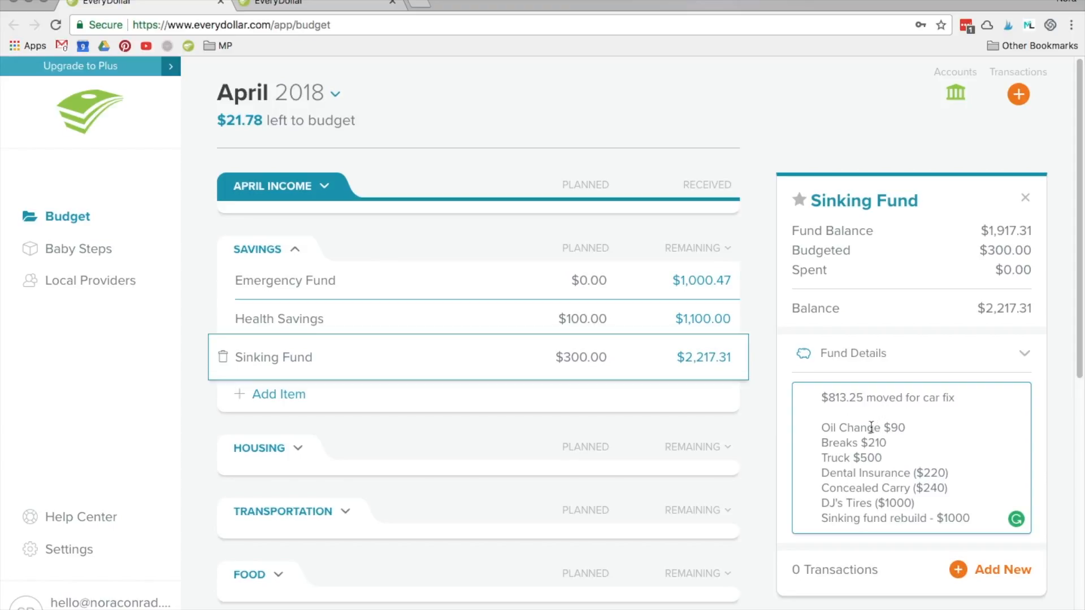
- Review the Sinking Fund note line by line, covering the car fix transfer and the planned vehicle, insurance and other expenses
left_click(893, 428)
left_click_drag(915, 428, 818, 429)
left_click(915, 428)
left_click_drag(913, 428, 883, 428)
left_click(944, 476)
left_click(955, 472)
left_click(899, 428)
left_click_drag(827, 397, 963, 399)
left_click(967, 398)
left_click_drag(967, 398, 825, 395)
left_click(965, 394)
left_click(913, 444)
left_click(902, 457)
left_click_drag(839, 475, 915, 473)
left_click(946, 472)
left_click_drag(969, 472, 872, 476)
left_click(921, 475)
left_click_drag(952, 473, 914, 474)
left_click(947, 490)
left_click(927, 506)
- Put parentheses around $1000 in the "Sinking fund rebuild" line of the Sinking Fund note
left_click_drag(978, 519, 931, 519)
left_click(936, 519)
type("(")
key("End")
type(")")
left_click(994, 545)
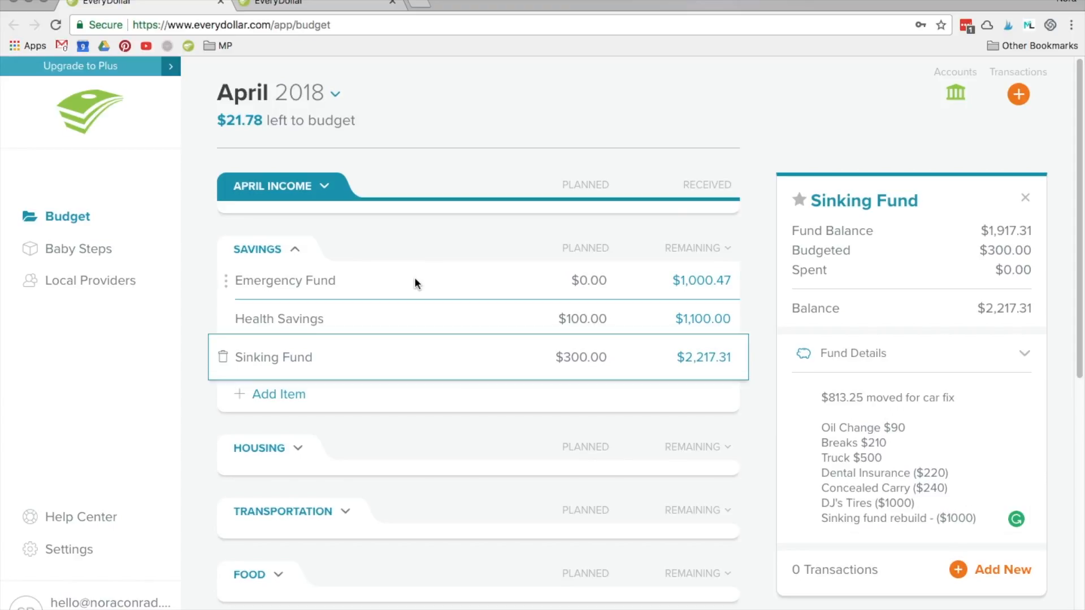
- Compare the note's "Sinking fund rebuild" line with the expense lines from Oil Change to DJ's Tires
left_click_drag(986, 517, 815, 520)
left_click(989, 521)
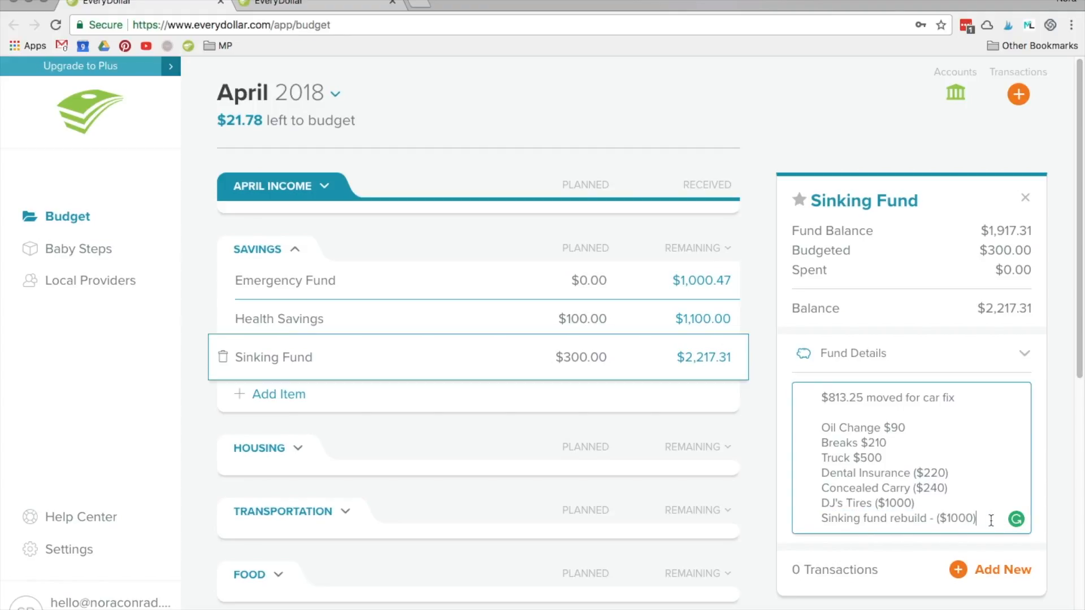
left_click_drag(976, 520, 793, 522)
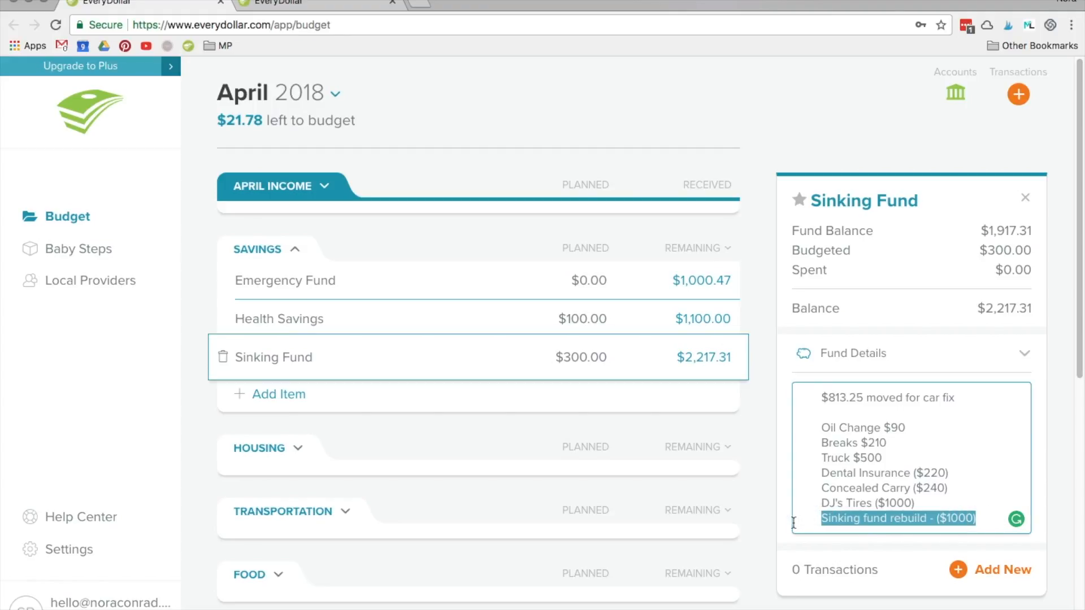
left_click(820, 518)
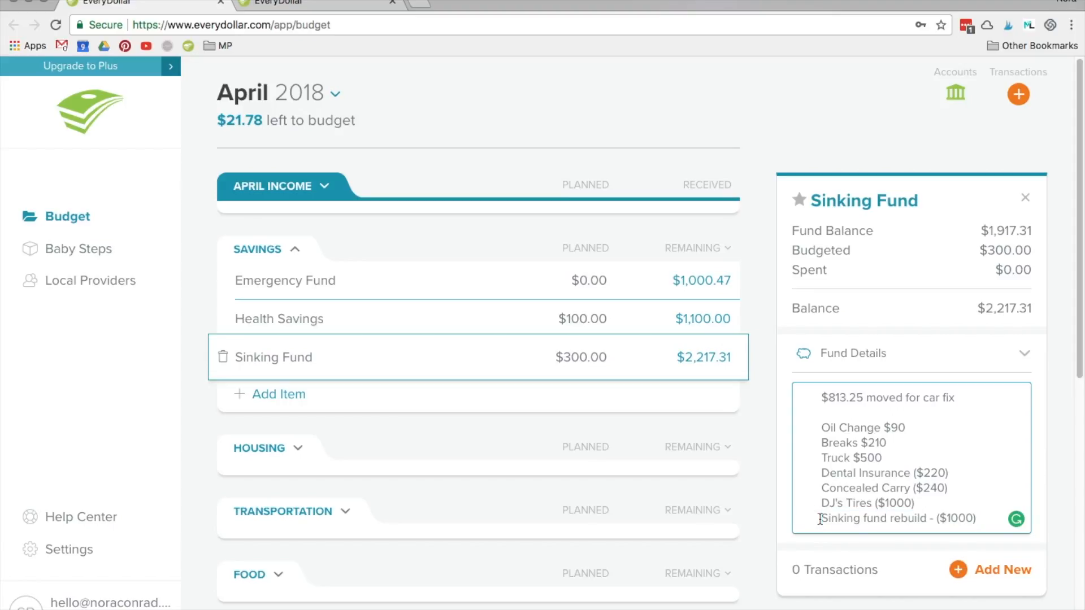
left_click_drag(925, 501, 818, 423)
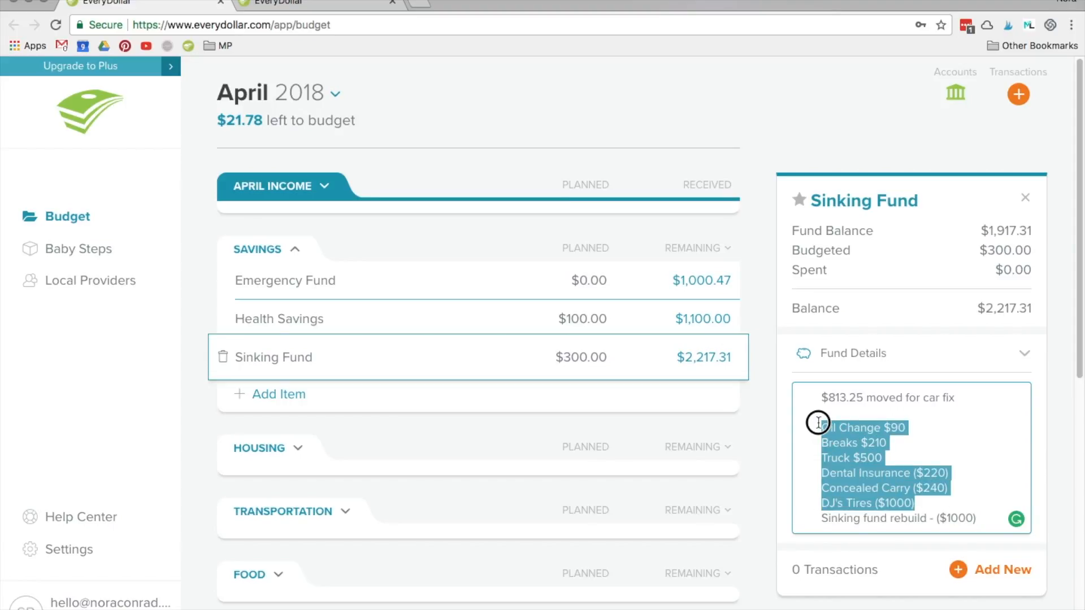
left_click(942, 485)
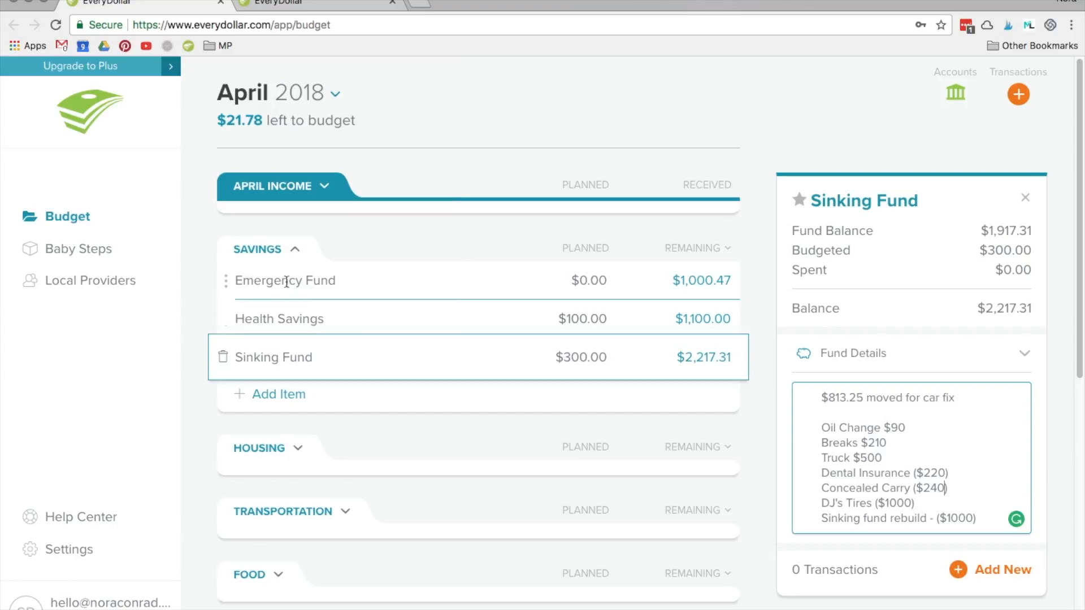
- Collapse the Savings group and expand the Housing group in the April budget
left_click(286, 246)
left_click(287, 250)
left_click(300, 313)
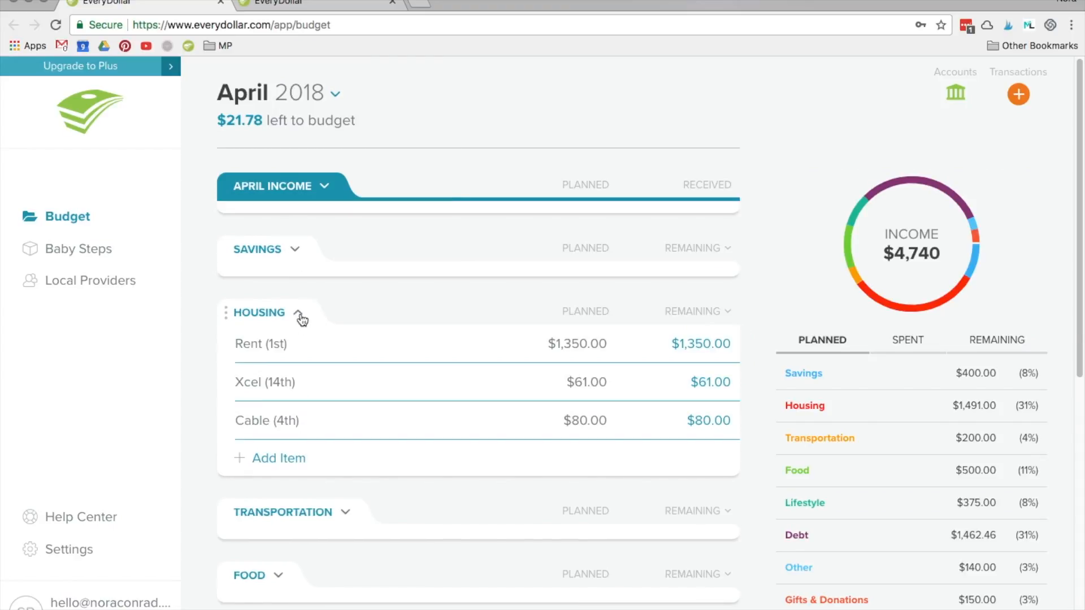
- Review the planned amounts of Rent, Xcel and Cable in the Housing group, and collapse the group
left_click(566, 345)
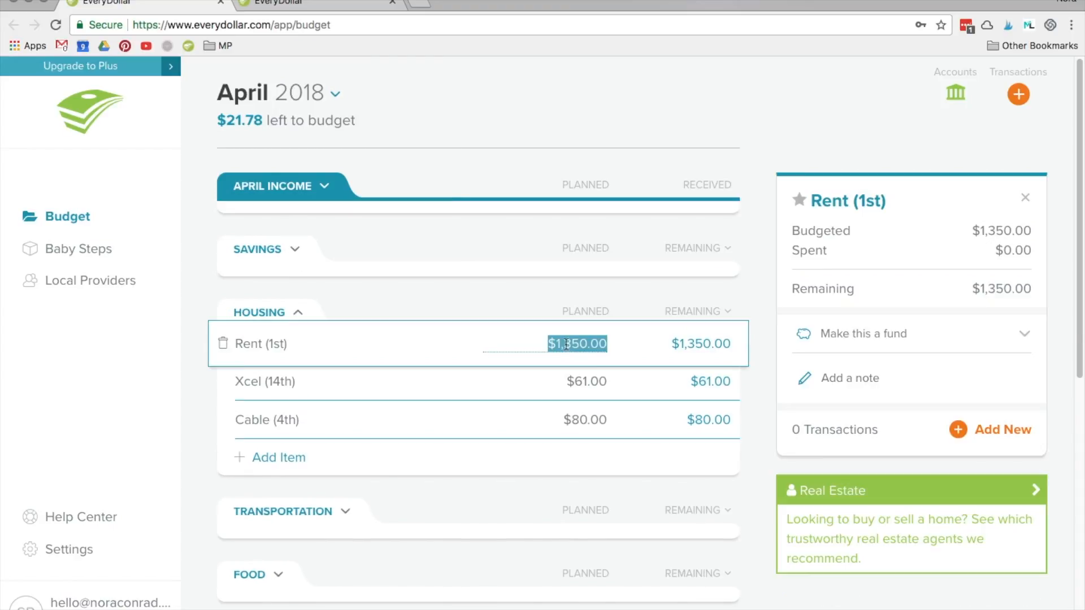
left_click(608, 345)
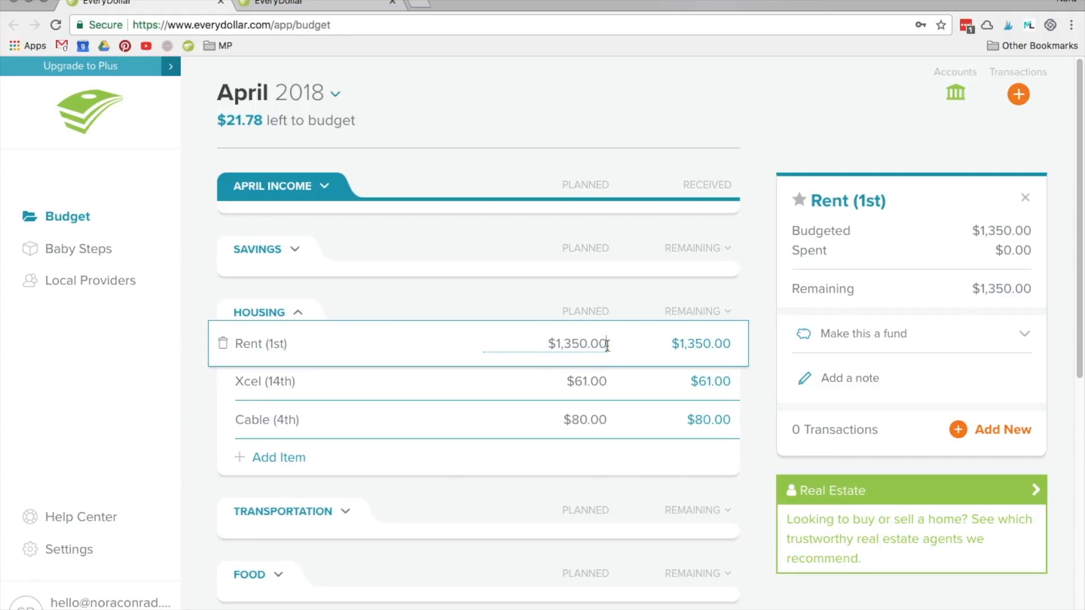
left_click(612, 342)
left_click(567, 350)
left_click(584, 344)
left_click(588, 379)
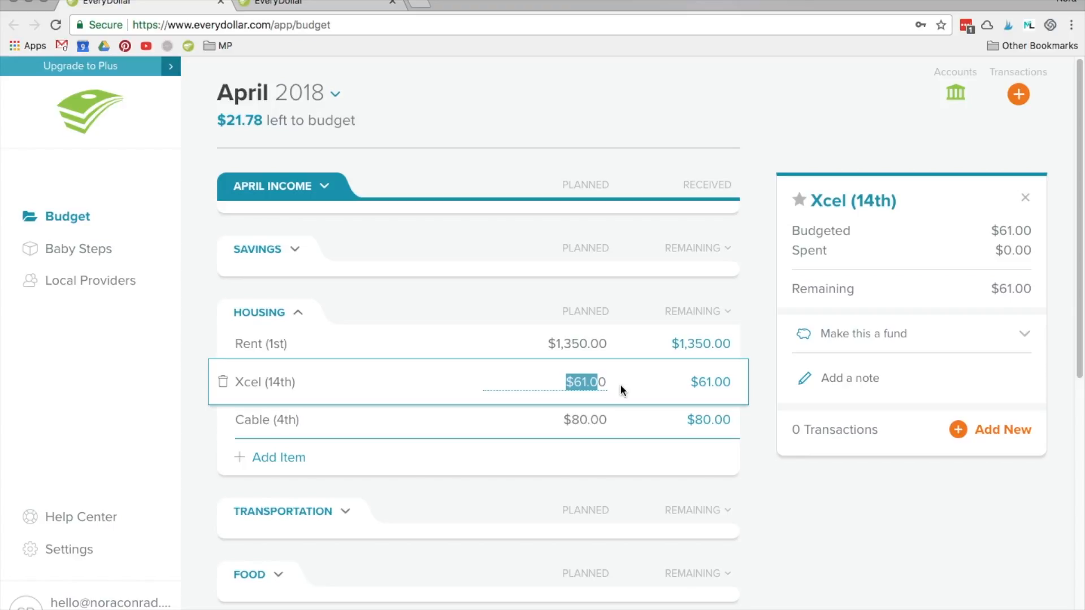
left_click(620, 386)
left_click(595, 420)
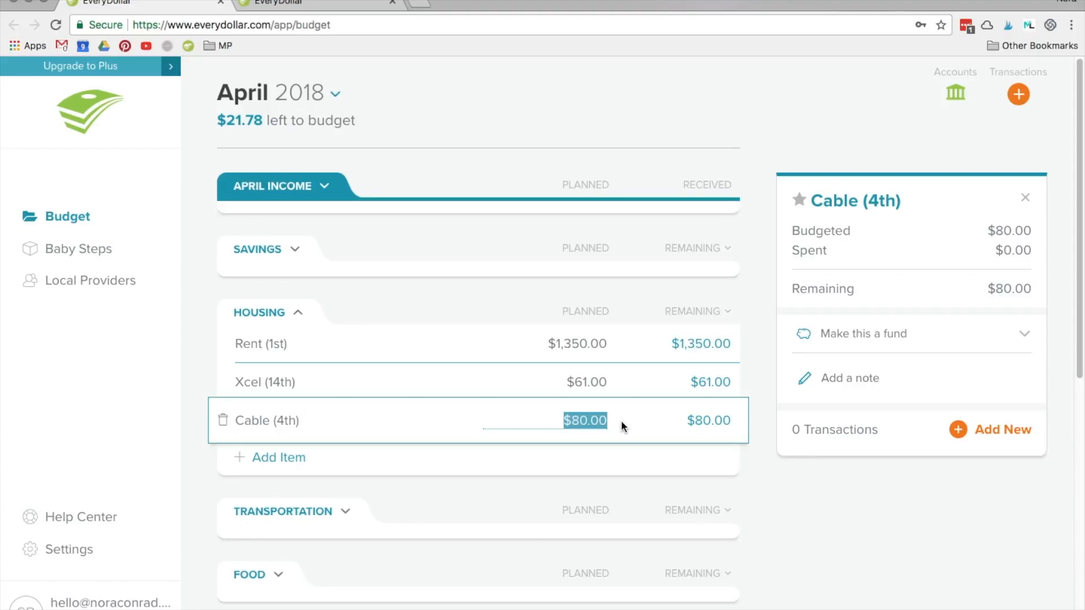
left_click(295, 311)
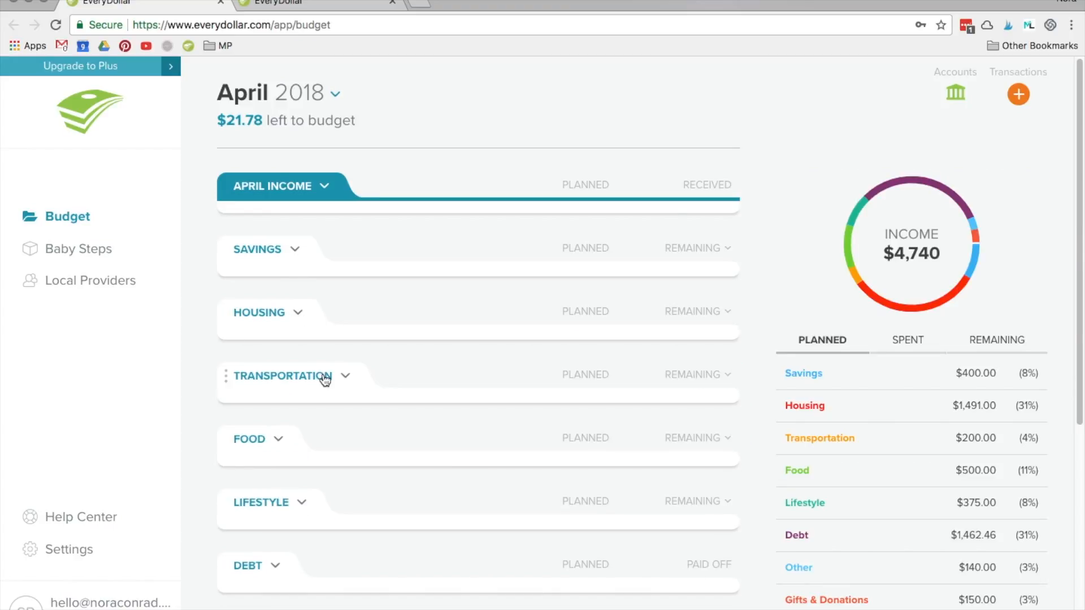
- Expand the Transportation group, review the planned amounts for Gas, Repairs & Upkeep and Toll Fees, and collapse it
left_click(343, 376)
scroll(371, 407, "down", 1)
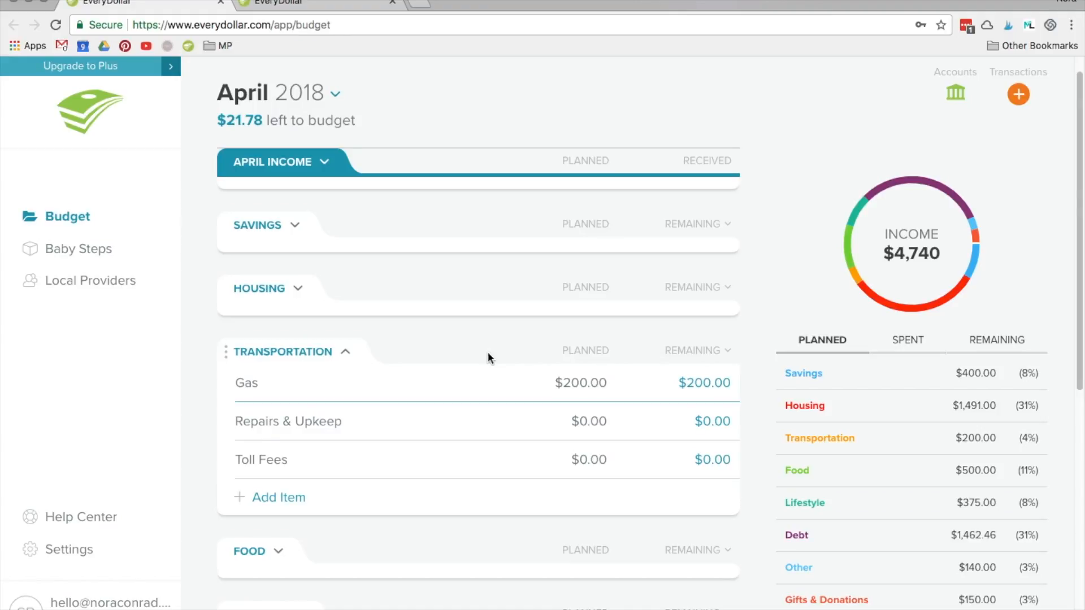
left_click(592, 393)
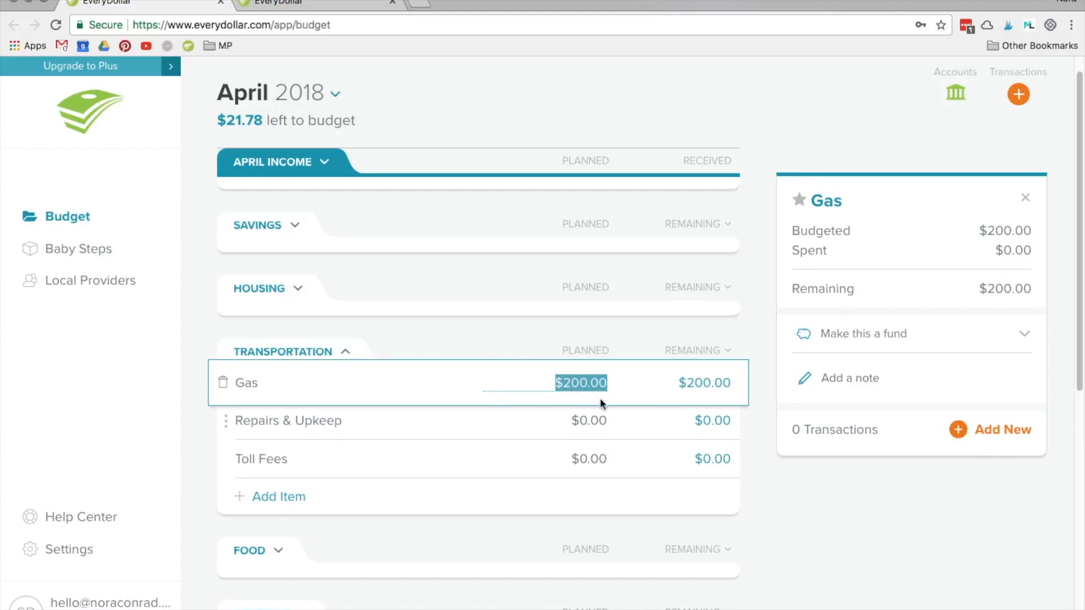
left_click(613, 334)
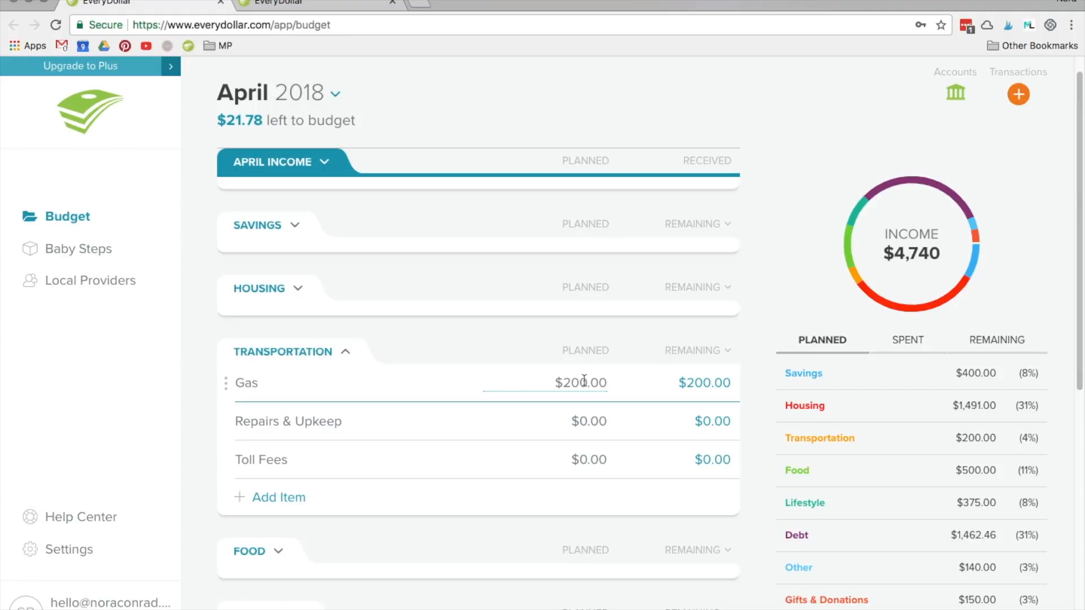
left_click(593, 417)
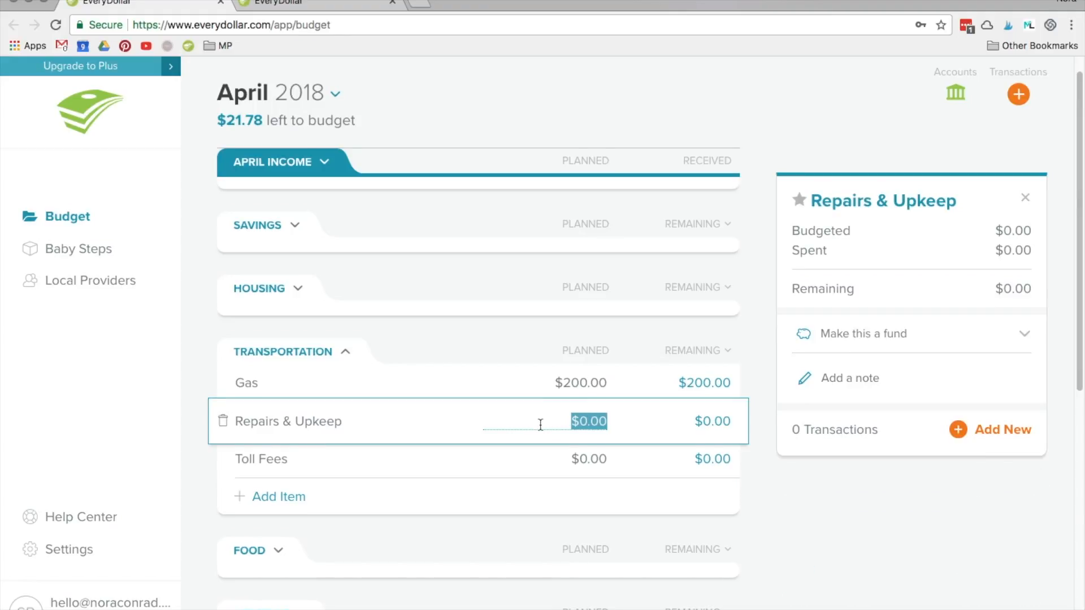
scroll(540, 423, "down", 1)
scroll(543, 418, "down", 1)
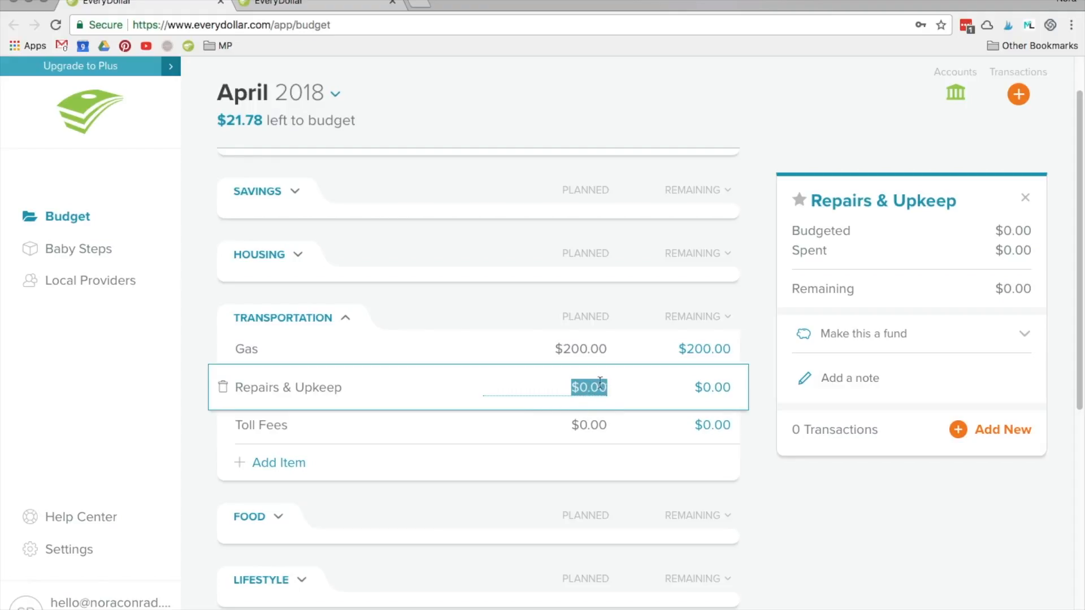
left_click(597, 423)
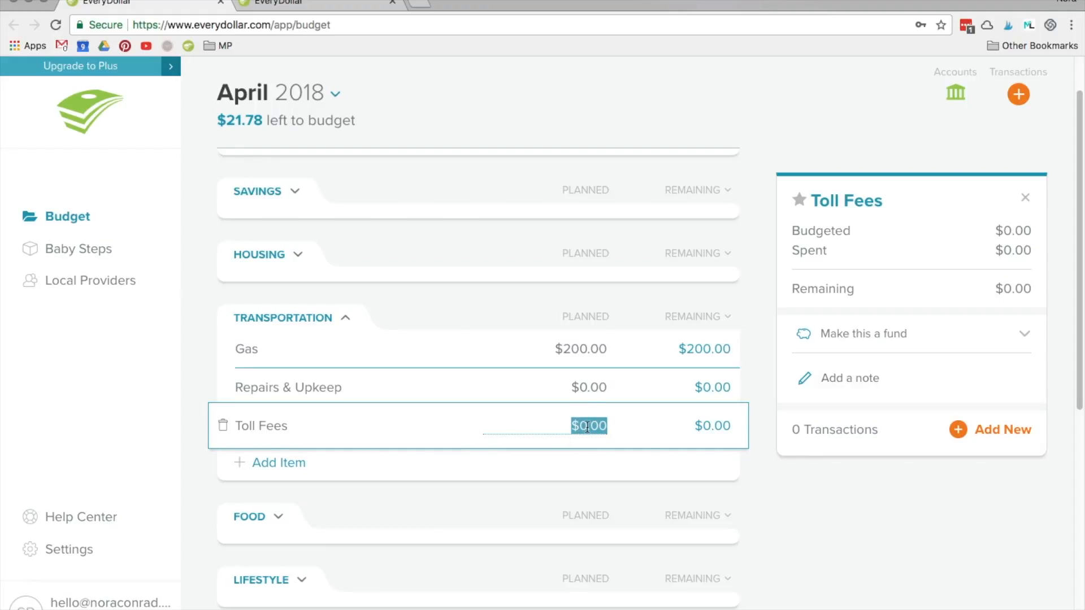
key("Return")
left_click(347, 319)
- Expand the Food group, review the Groceries and Eating Out amounts, and collapse it
left_click(276, 381)
scroll(339, 361, "down", 2)
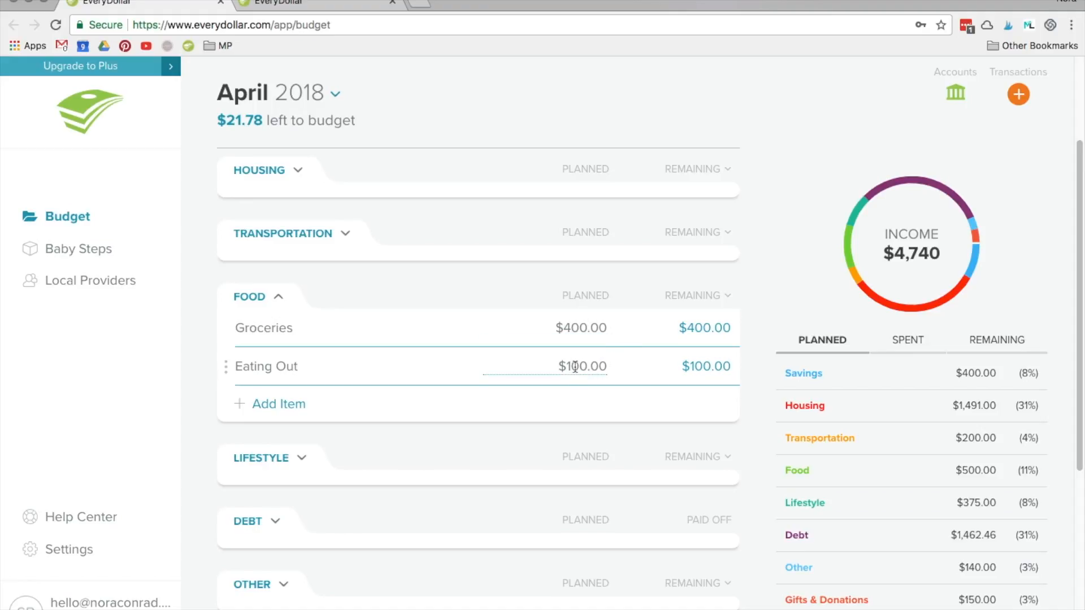
scroll(569, 366, "down", 1)
left_click(277, 282)
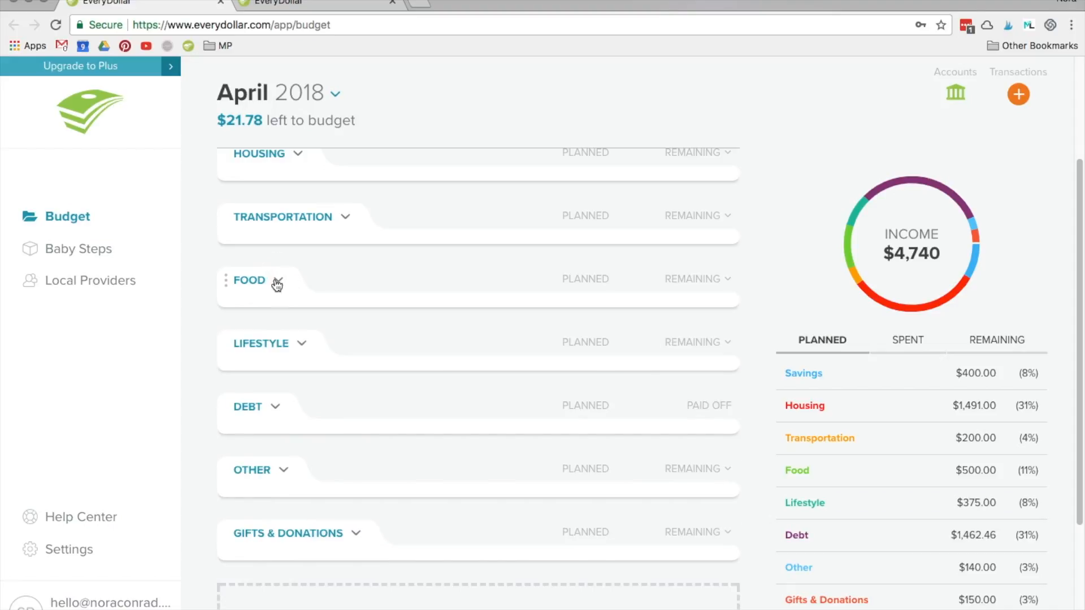
- Expand the Lifestyle group, review the Health Insurance and Insurance amounts, and collapse it
left_click(302, 344)
scroll(404, 346, "down", 1)
scroll(404, 347, "down", 3)
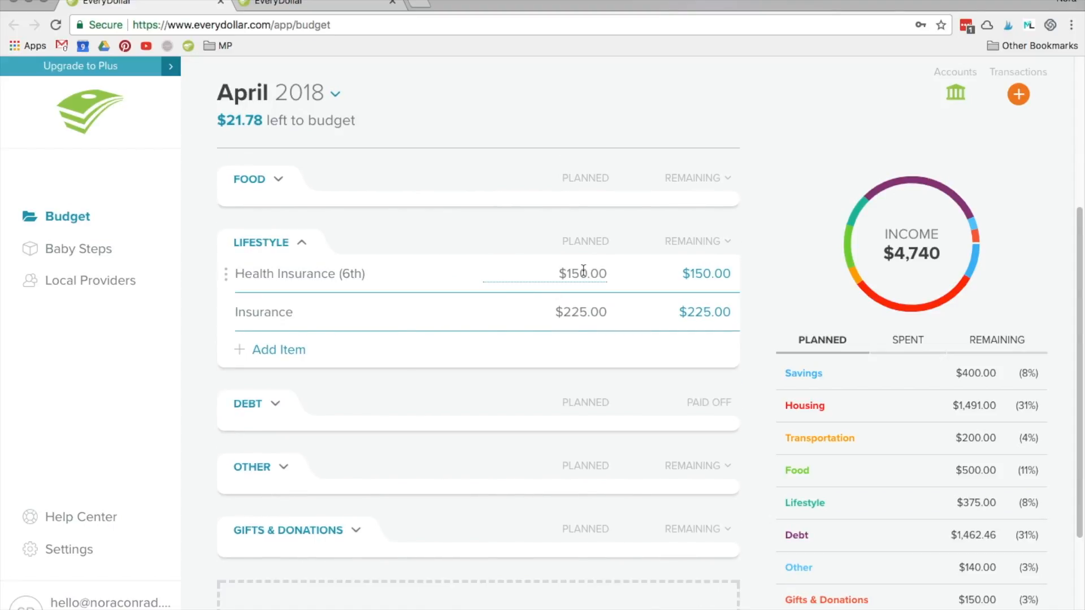
left_click(567, 314)
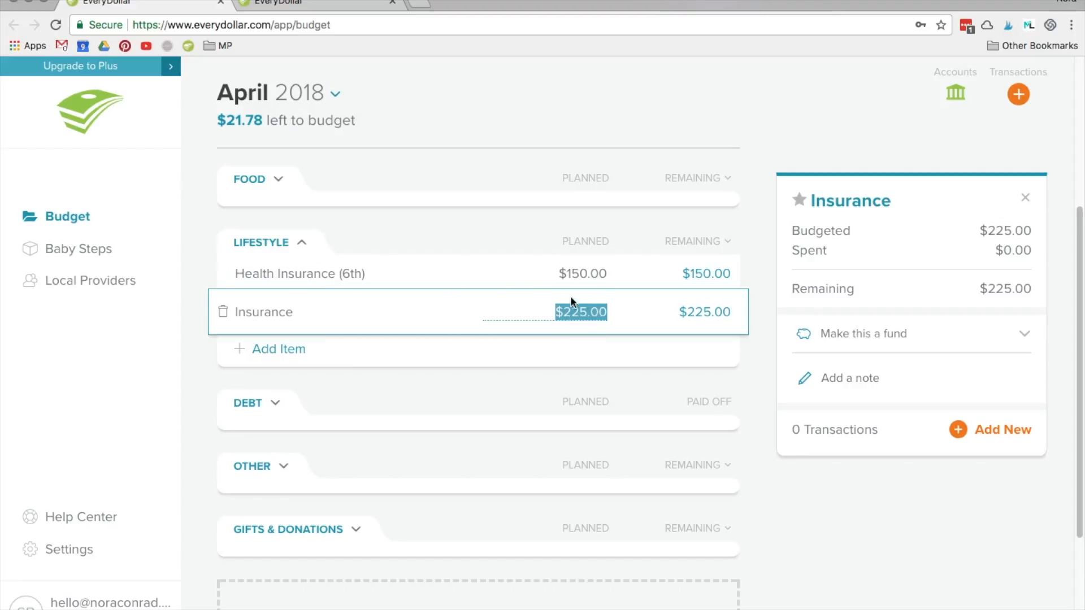
left_click(302, 243)
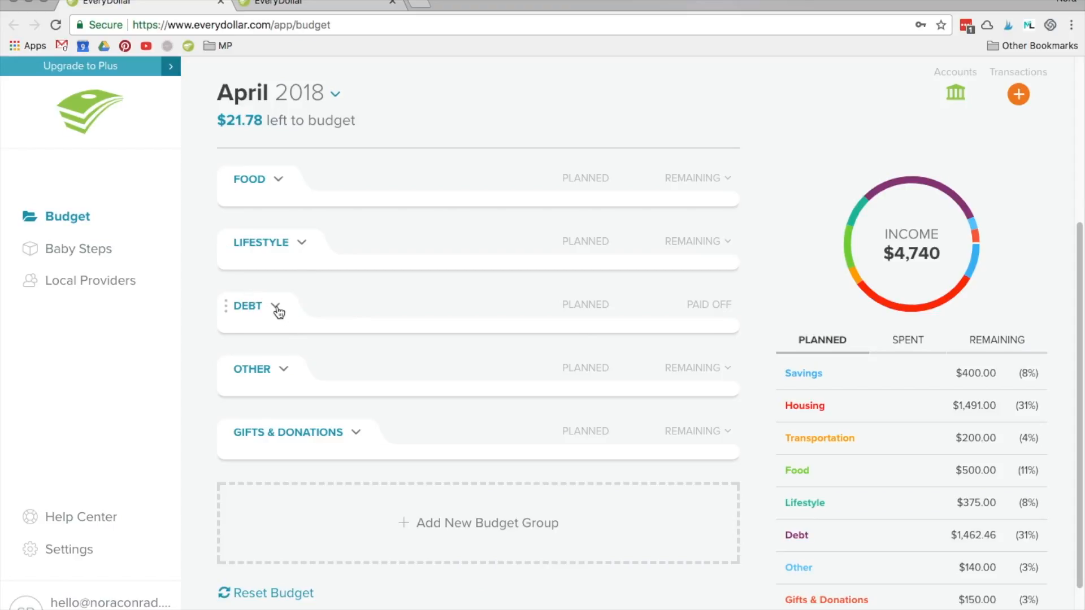
- Expand the Debt group and review its items from Capital One Credit Card to Student Debt G
left_click(277, 310)
scroll(409, 282, "down", 2)
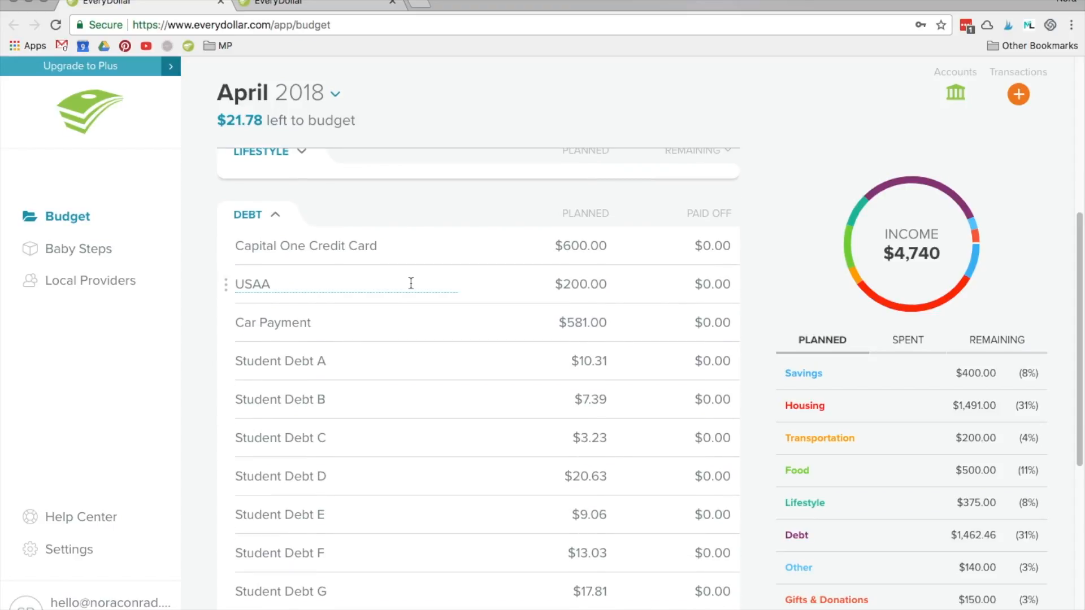
scroll(411, 283, "down", 2)
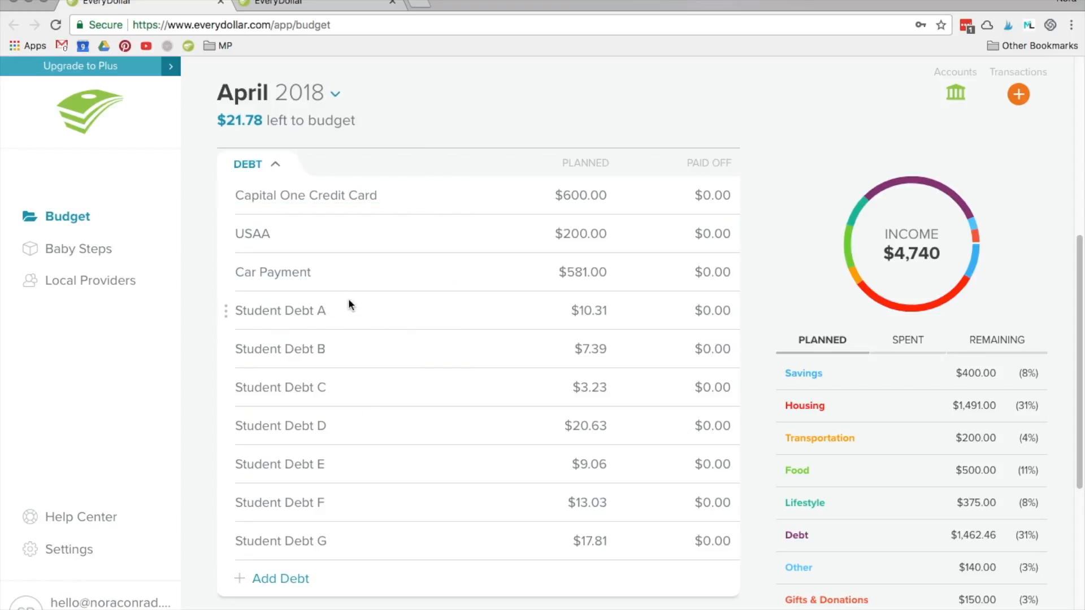
- Set the planned payment of Student Debt A to $15 and check its extra payment in the item details
left_click(413, 310)
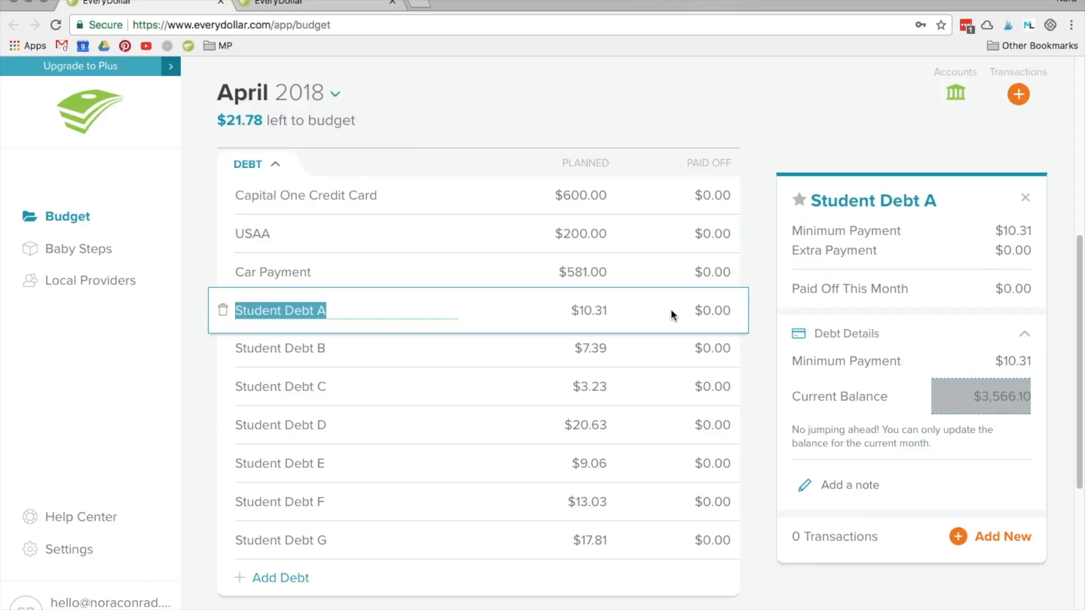
left_click(589, 311)
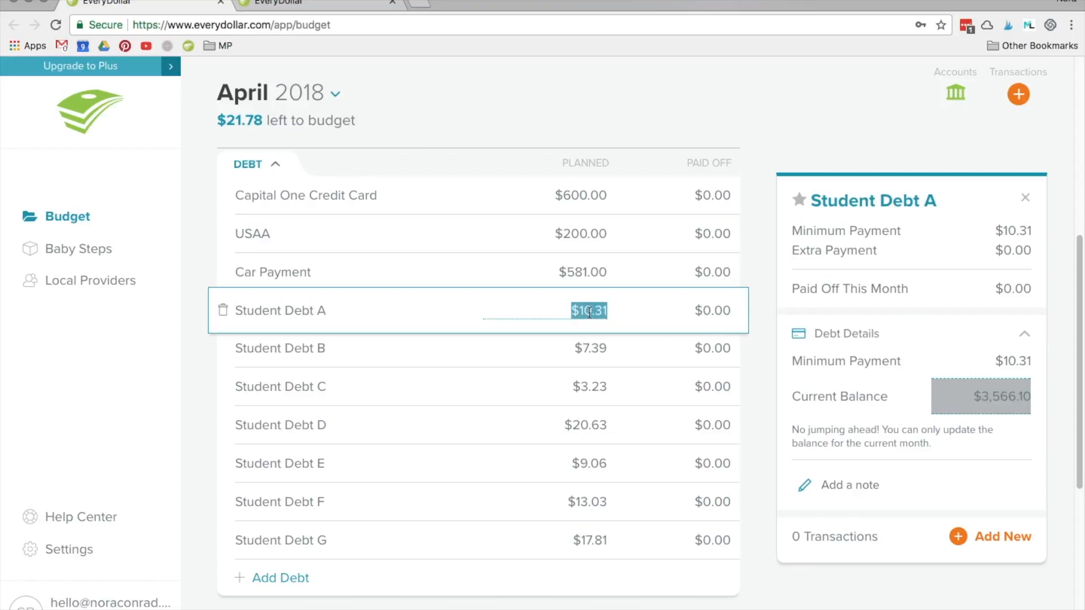
type("15")
key("Tab")
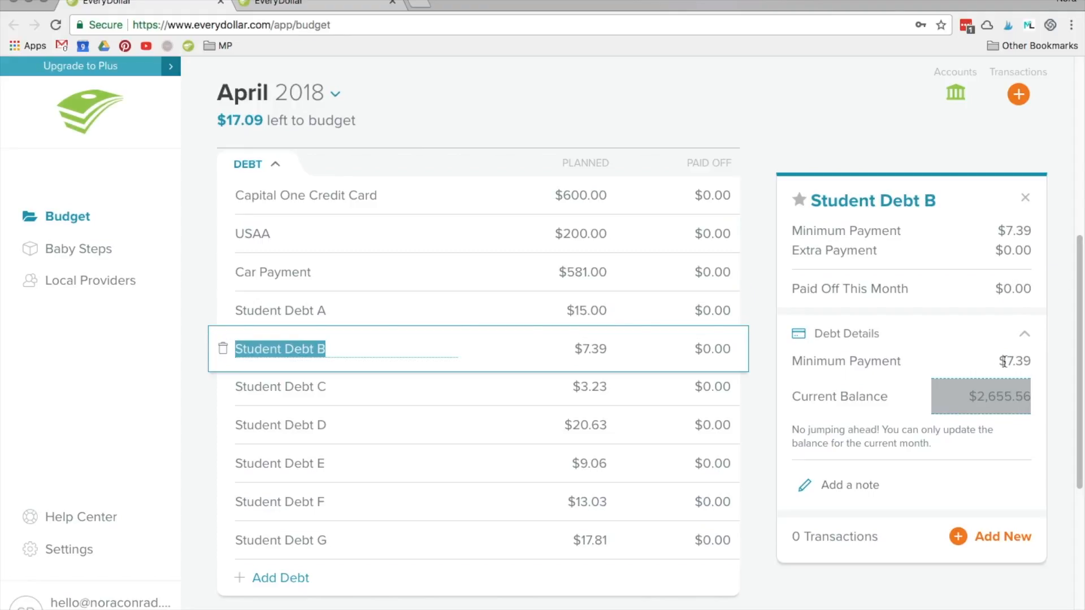
key("Tab")
key("shift+Tab")
key("shift+Tab")
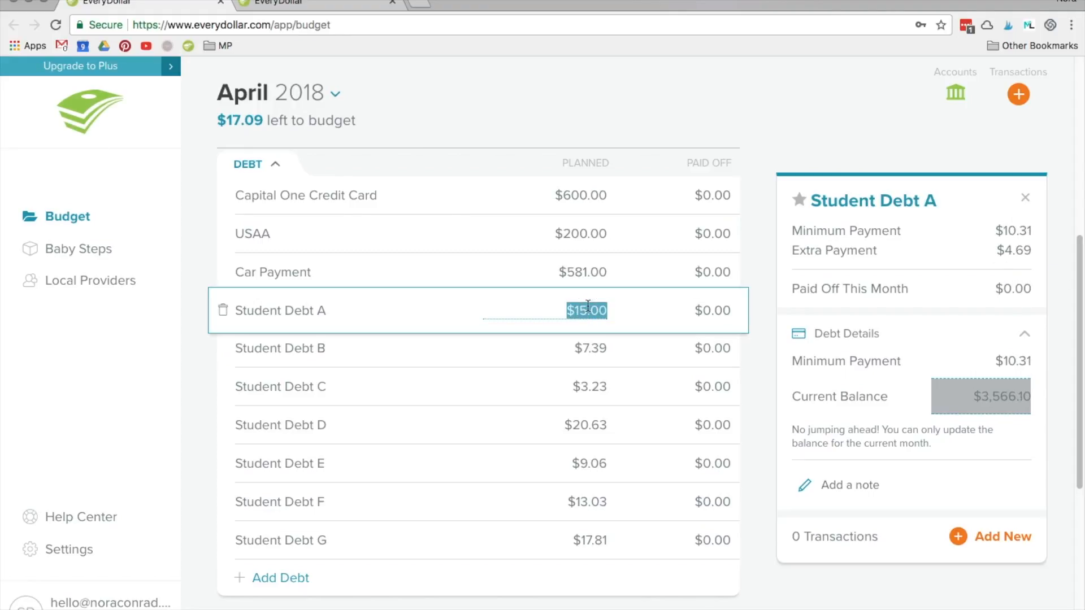
double_click(1017, 249)
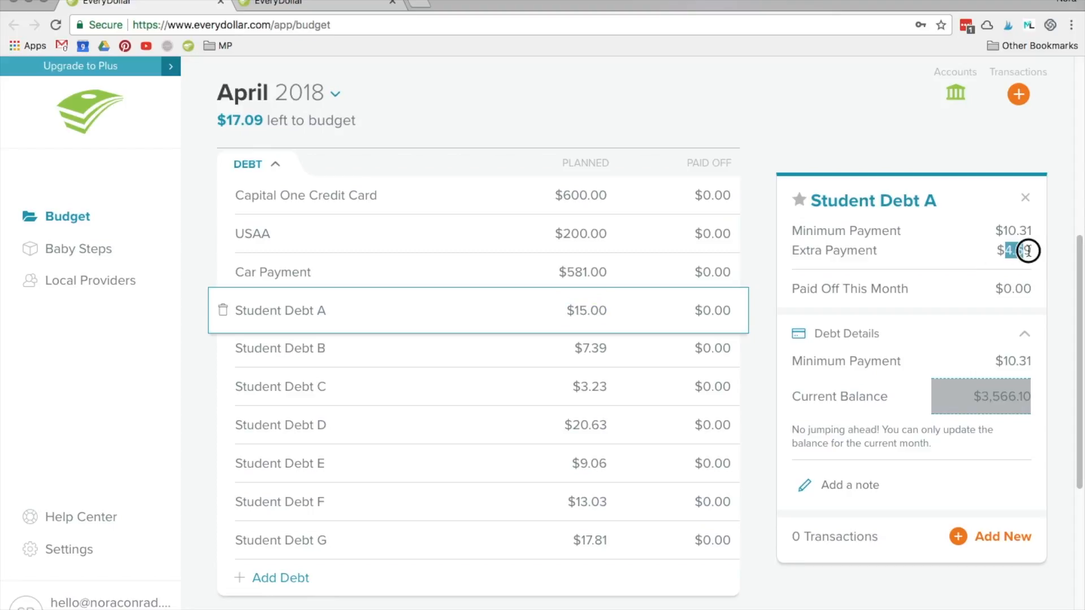
- Set the planned payment of Student Debt A back to $10.31
left_click(591, 311)
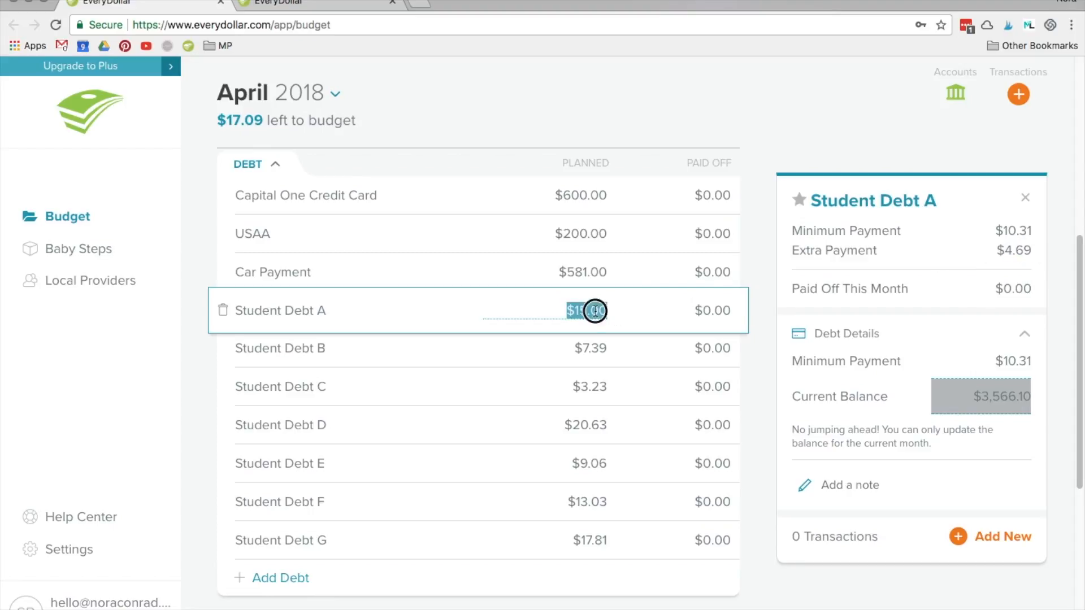
type("10.31")
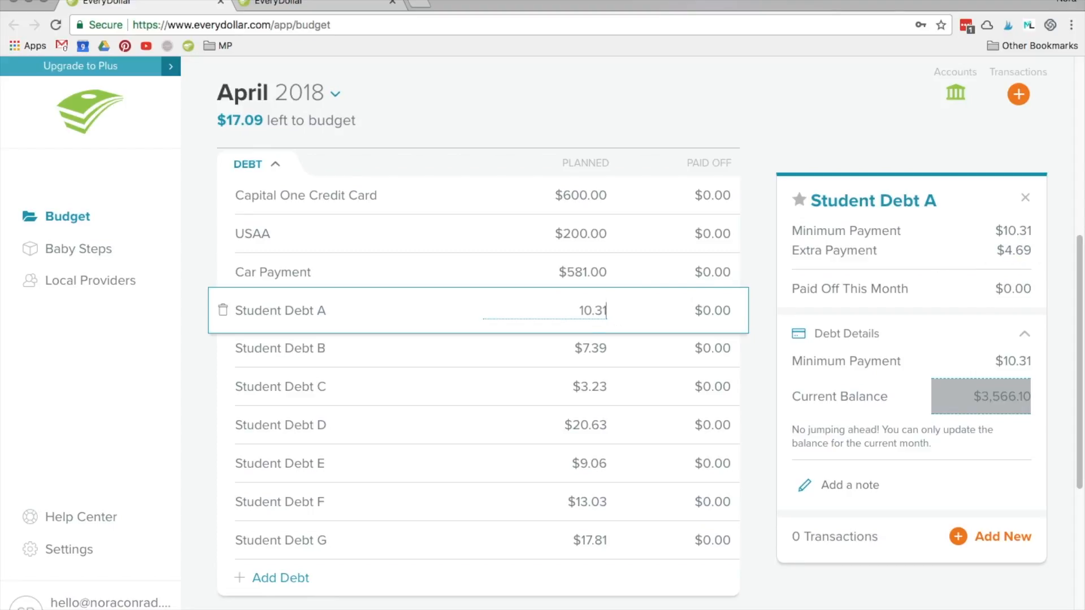
key("Tab")
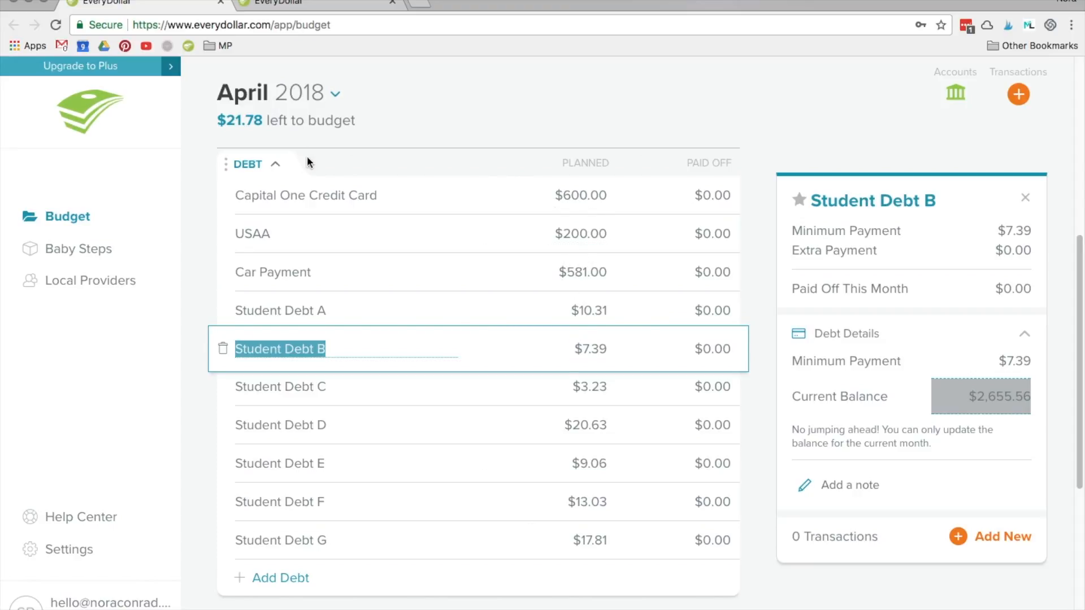
- Collapse the Debt group, expand the Other group, and review its Cell Phone, Haircuts and Coffee & Alcohol items
left_click(278, 165)
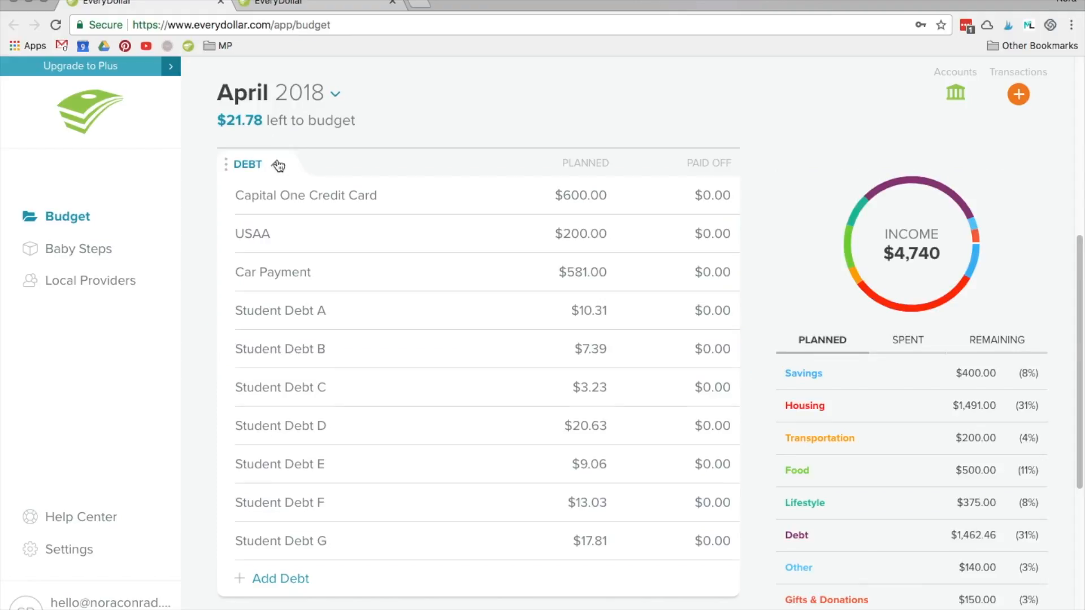
left_click(286, 288)
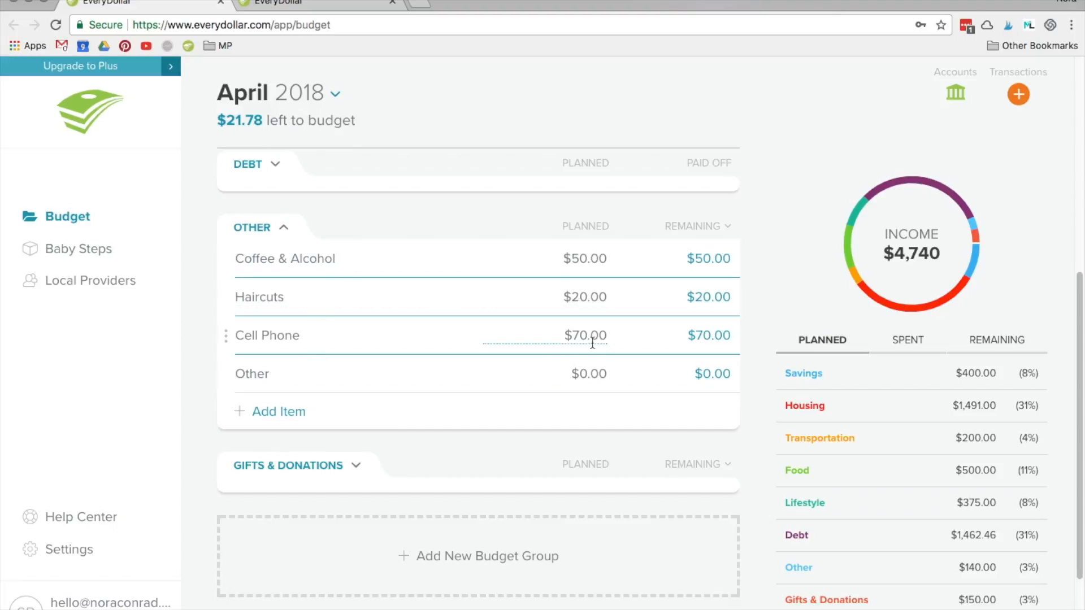
left_click(296, 337)
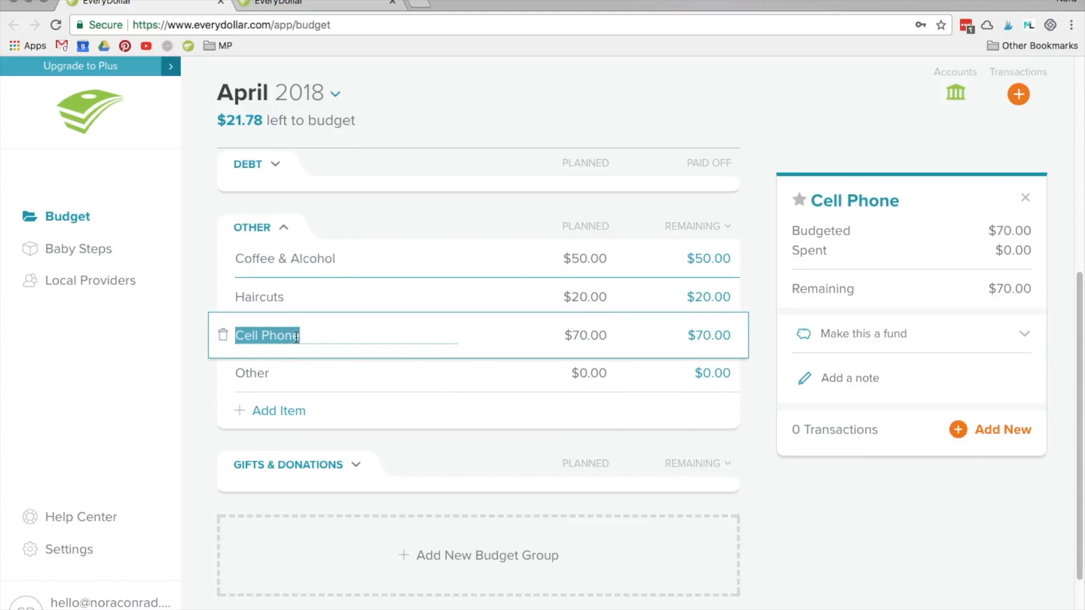
left_click(588, 342)
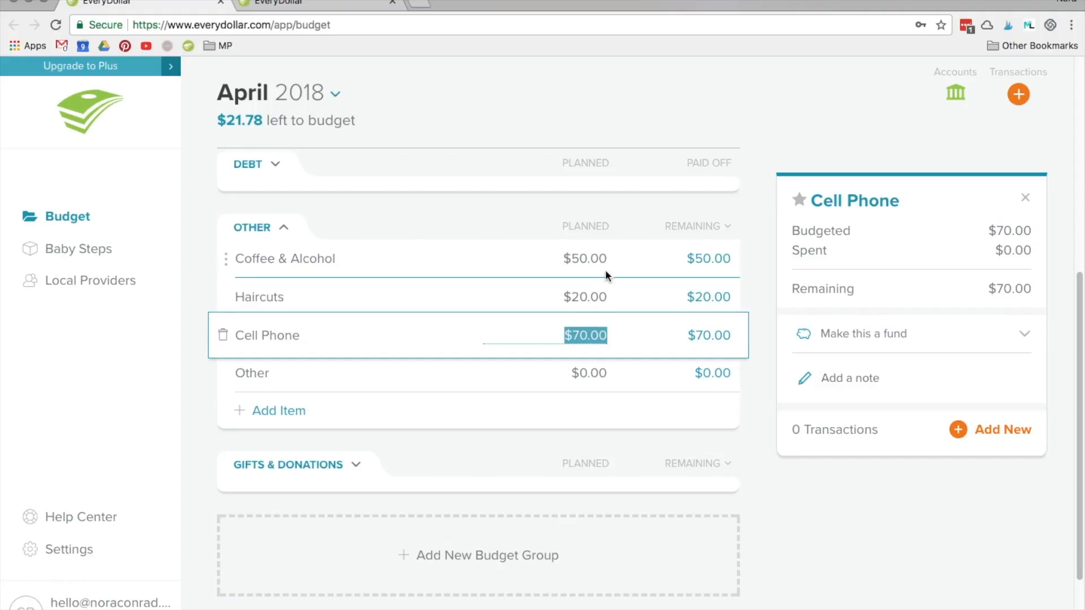
left_click(568, 291)
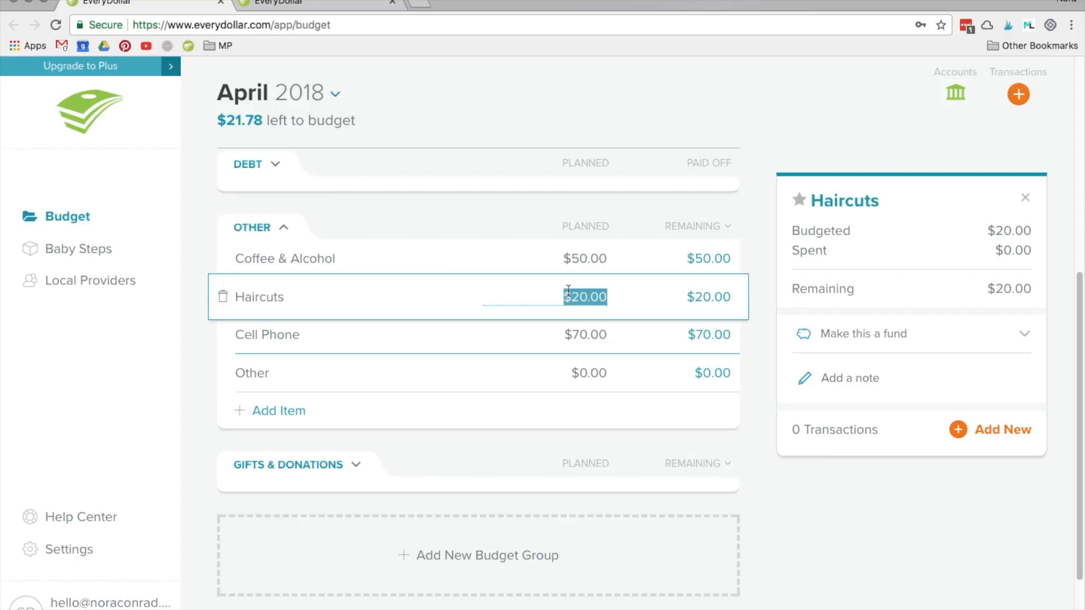
left_click(524, 250)
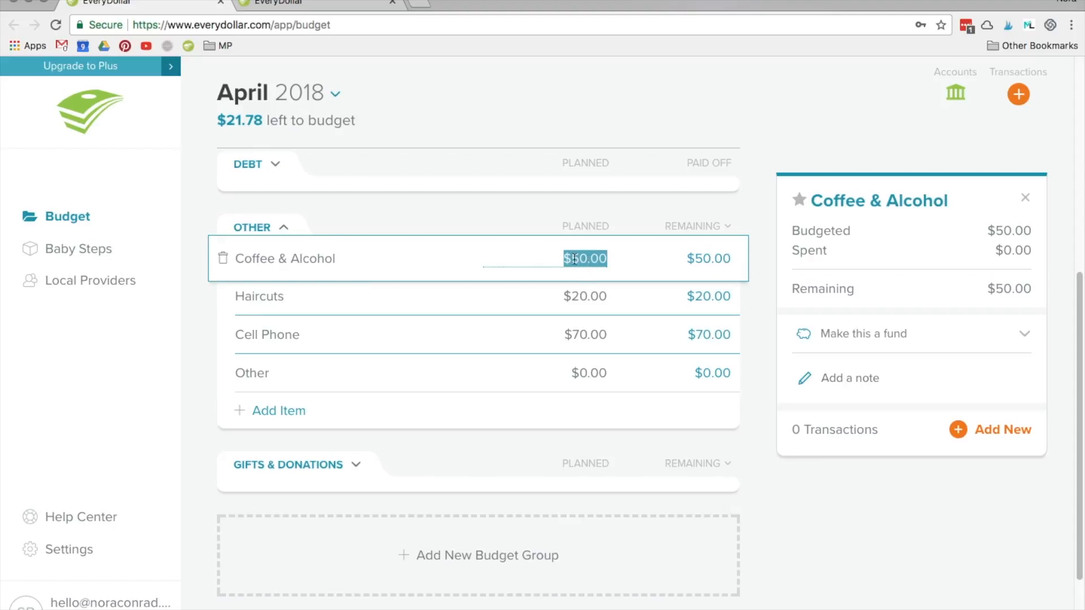
left_click(343, 258)
left_click(353, 260)
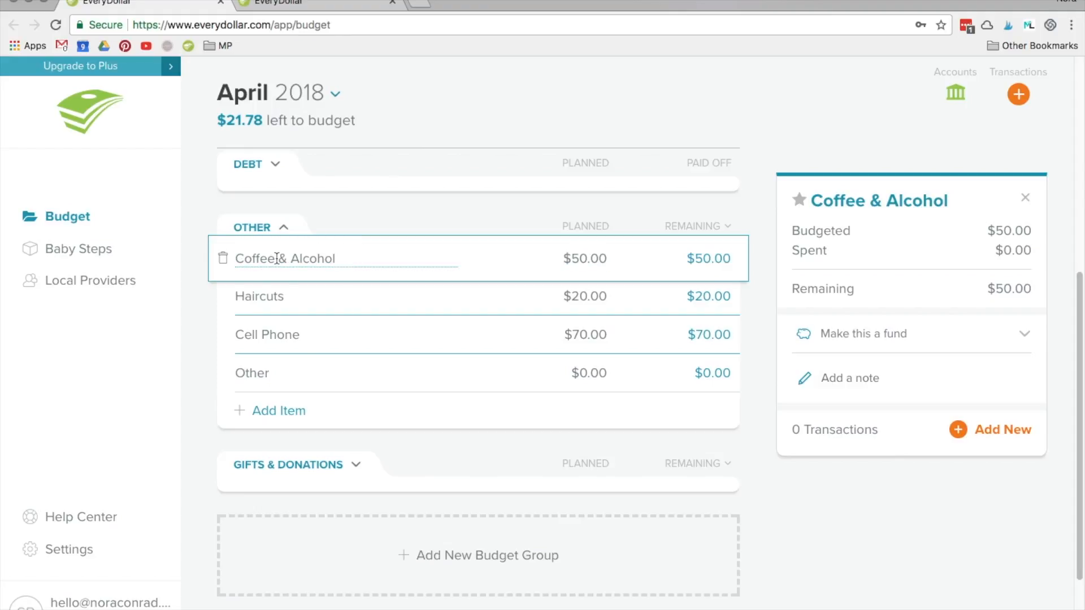
- Review the name and planned amount of the Other item within the Other group
left_click(410, 373)
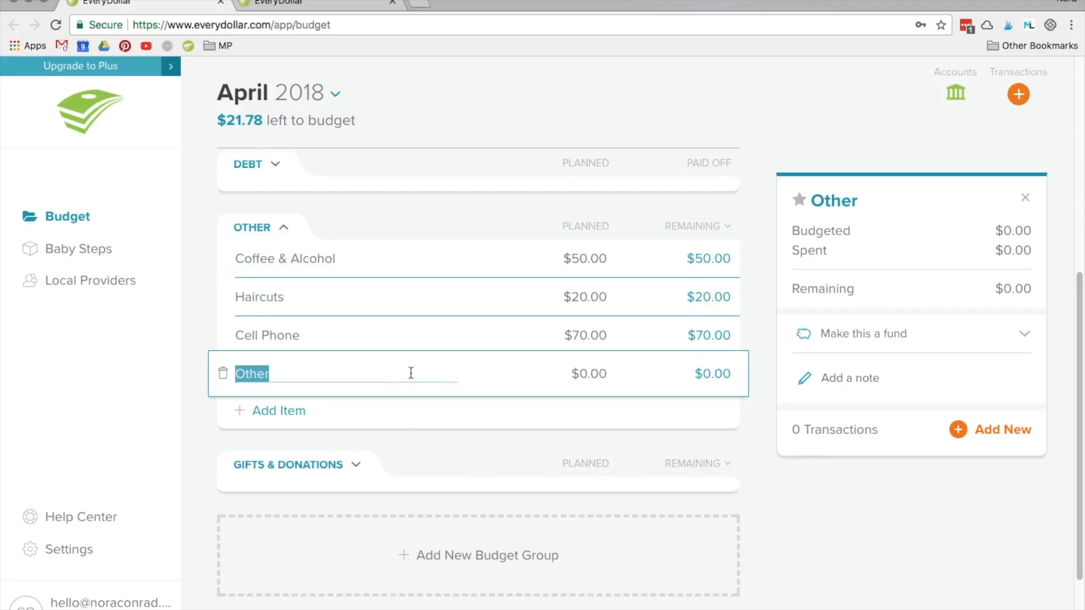
left_click(511, 371)
left_click(394, 376)
left_click(401, 373)
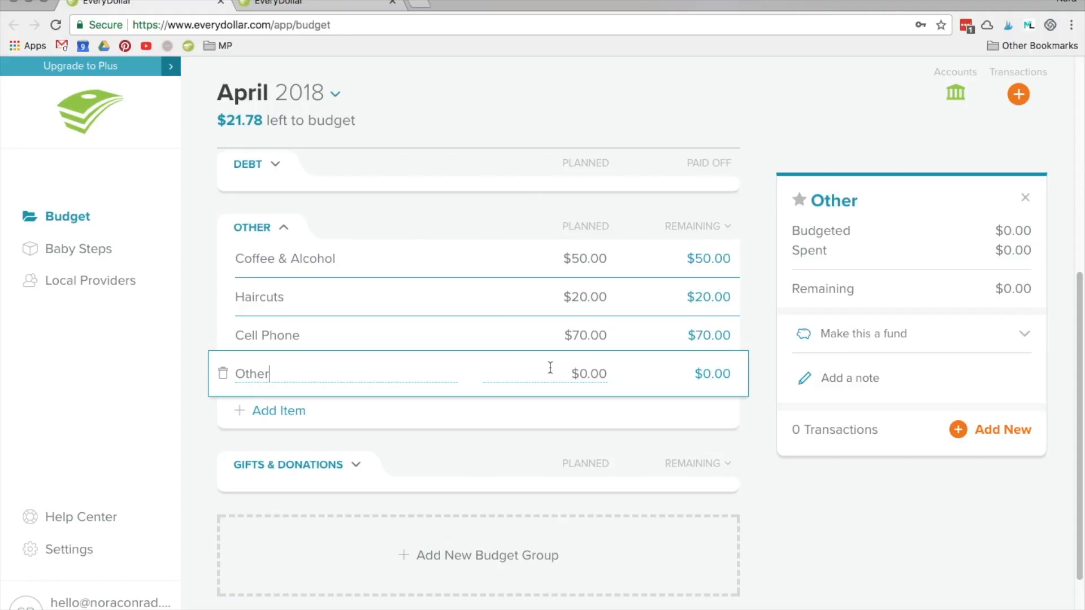
- Select the Other item's planned amount for review and expand the April Income group
left_click(593, 374)
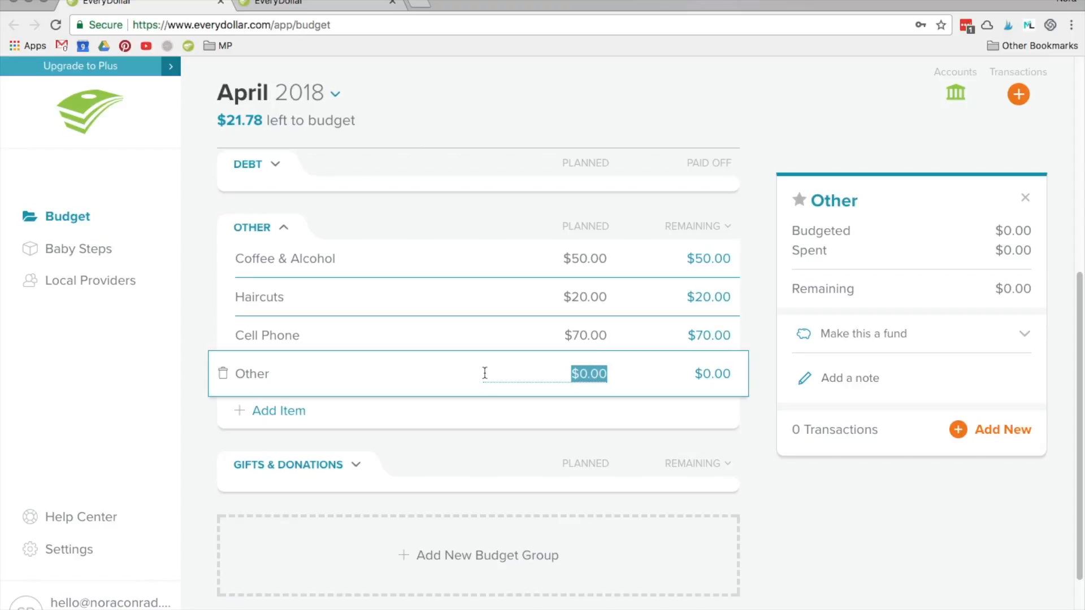
scroll(480, 364, "up", 7)
left_click(322, 186)
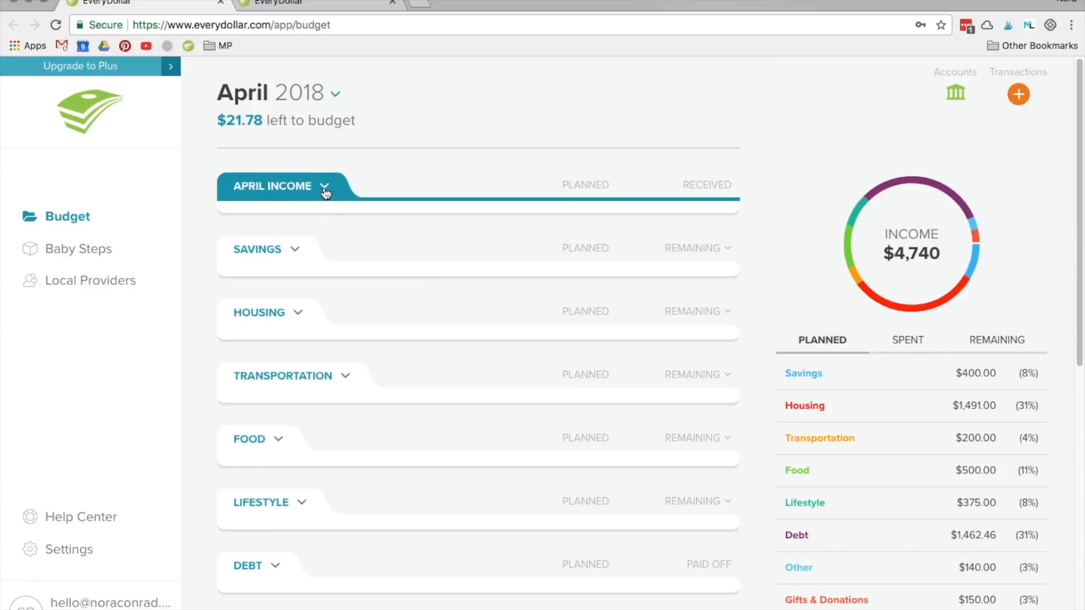
left_click(322, 188)
scroll(563, 386, "down", 10)
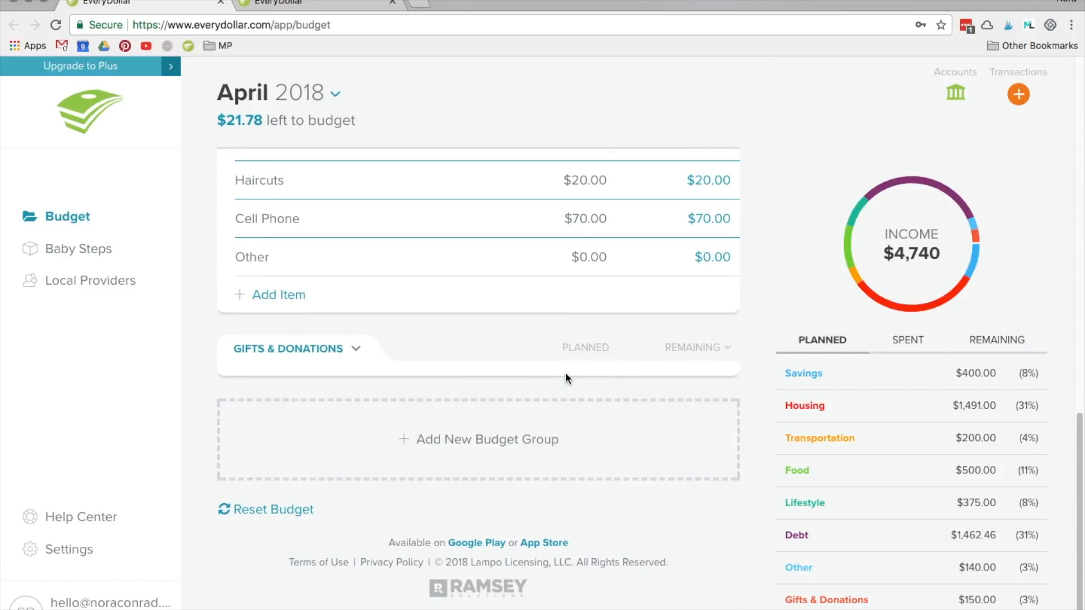
- Expand the Gifts & Donations group, review the Tithe item's planned amount and details, and collapse the group again
left_click(356, 351)
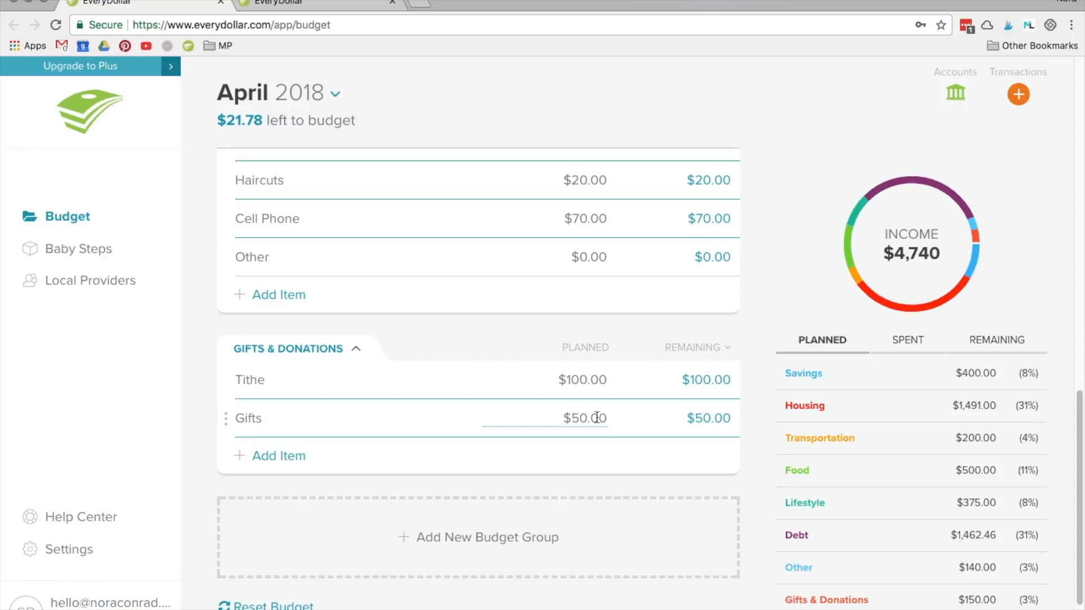
left_click(584, 377)
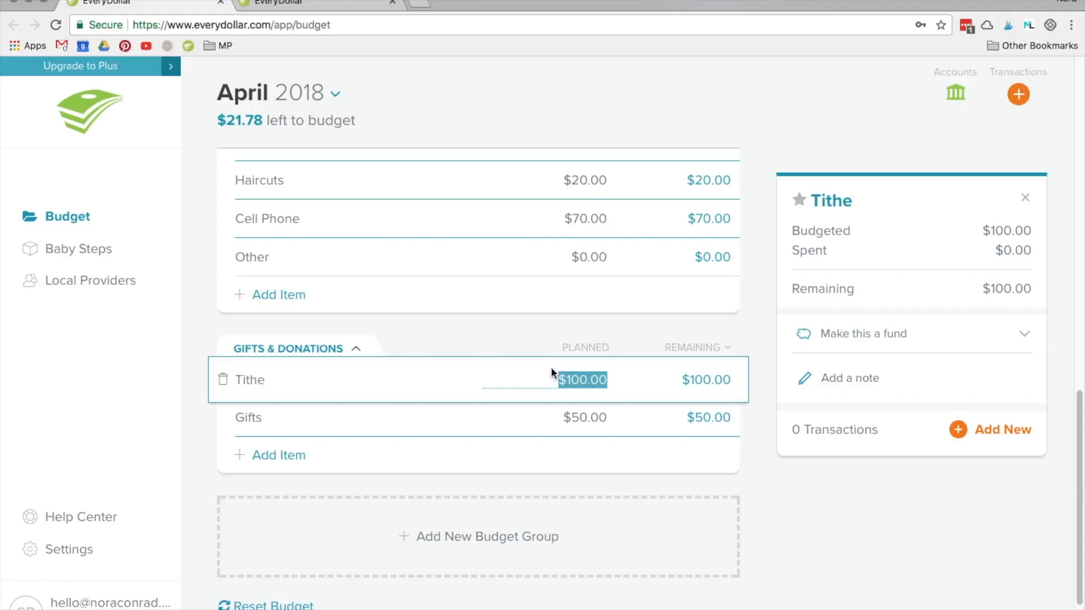
scroll(549, 356, "up", 6)
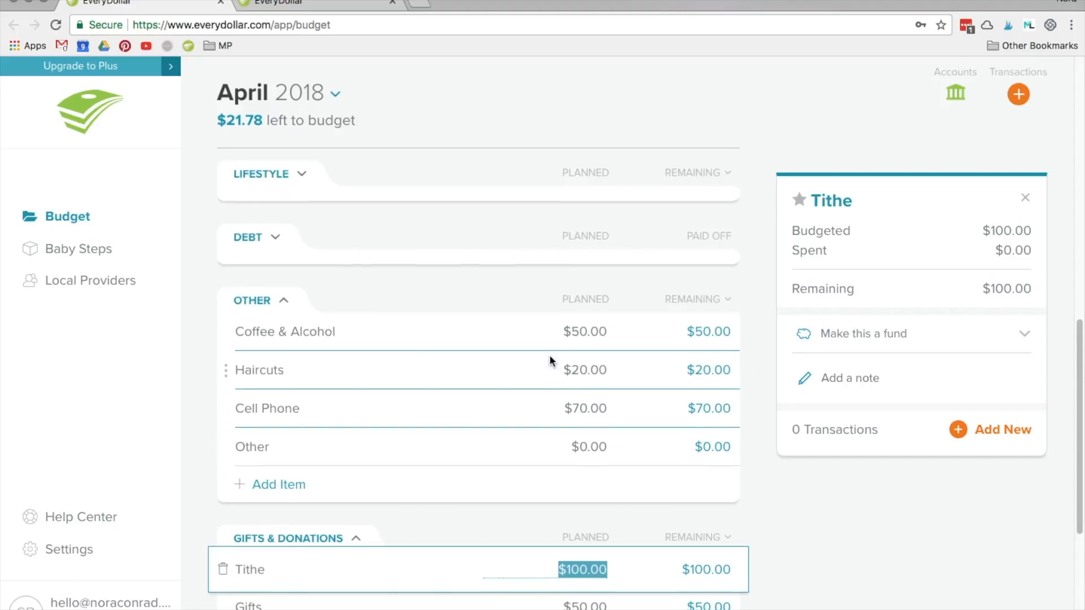
scroll(550, 356, "up", 1)
scroll(549, 356, "down", 4)
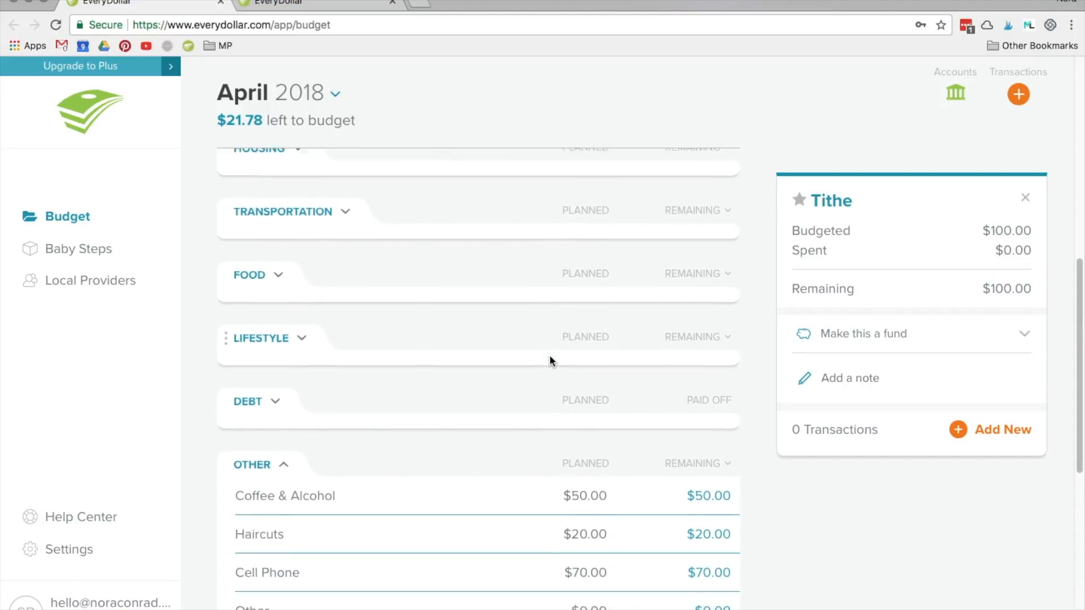
left_click(356, 478)
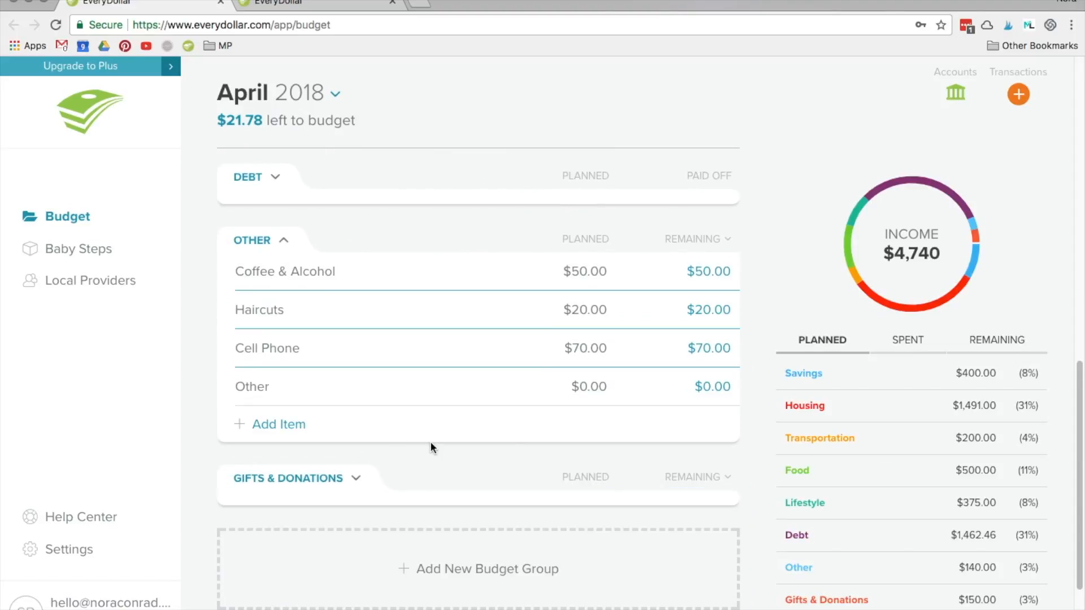
- Review the first (mp) paycheck's details and the planned income total in April Income, and expand the Debt group
scroll(431, 446, "up", 12)
scroll(429, 442, "up", 2)
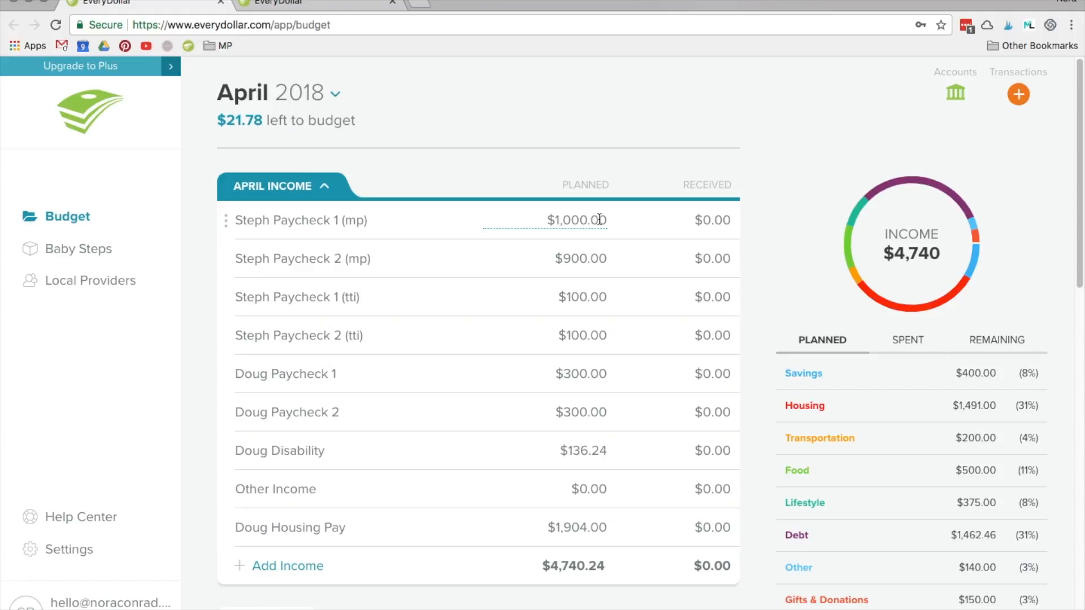
left_click(669, 220)
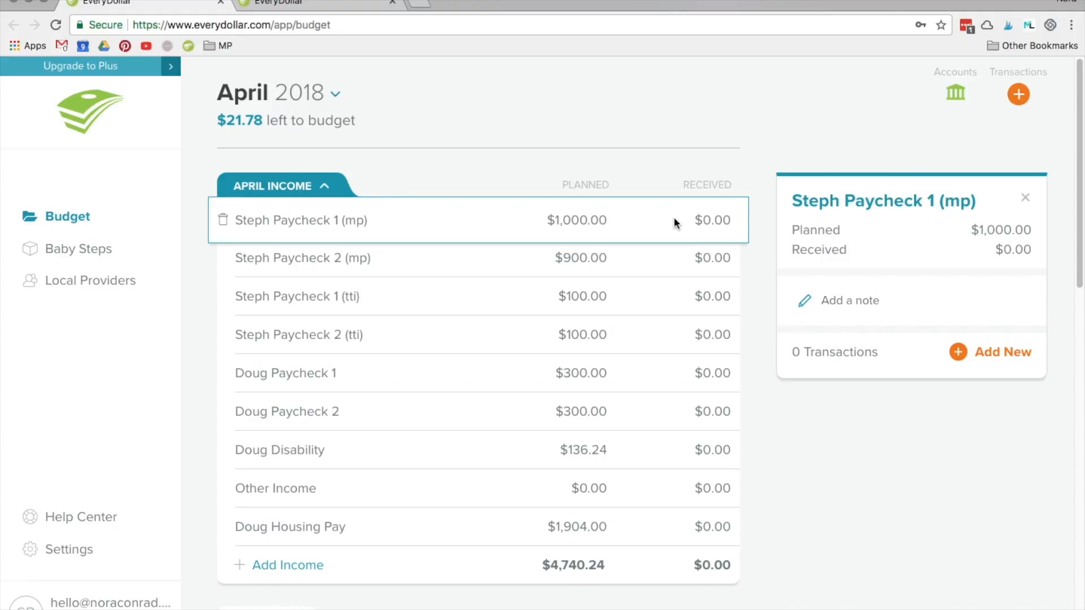
scroll(657, 232, "down", 8)
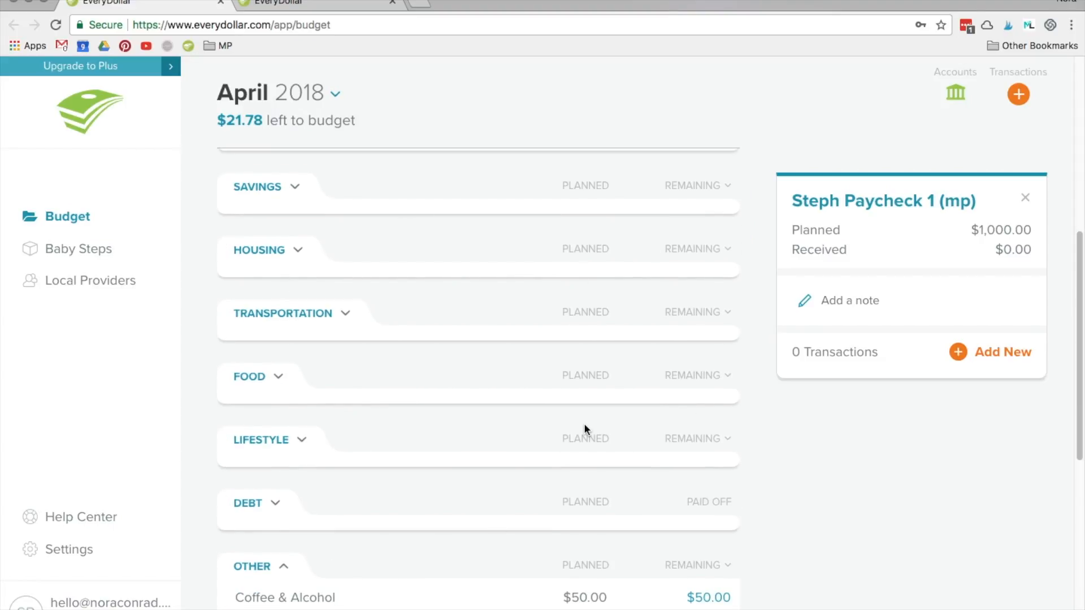
scroll(584, 423, "up", 10)
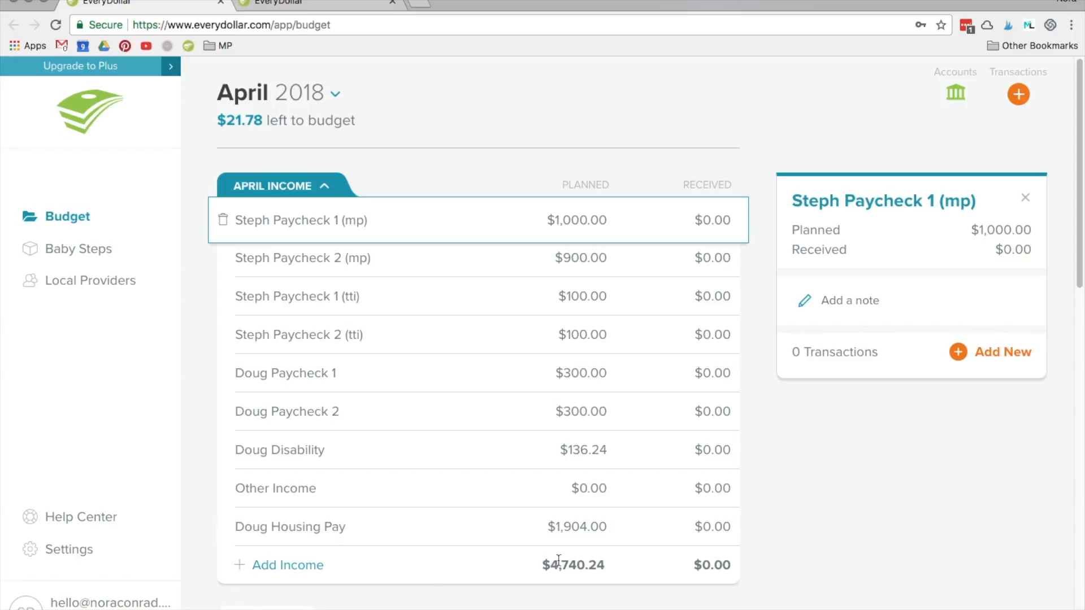
scroll(570, 525, "down", 1)
scroll(568, 506, "down", 8)
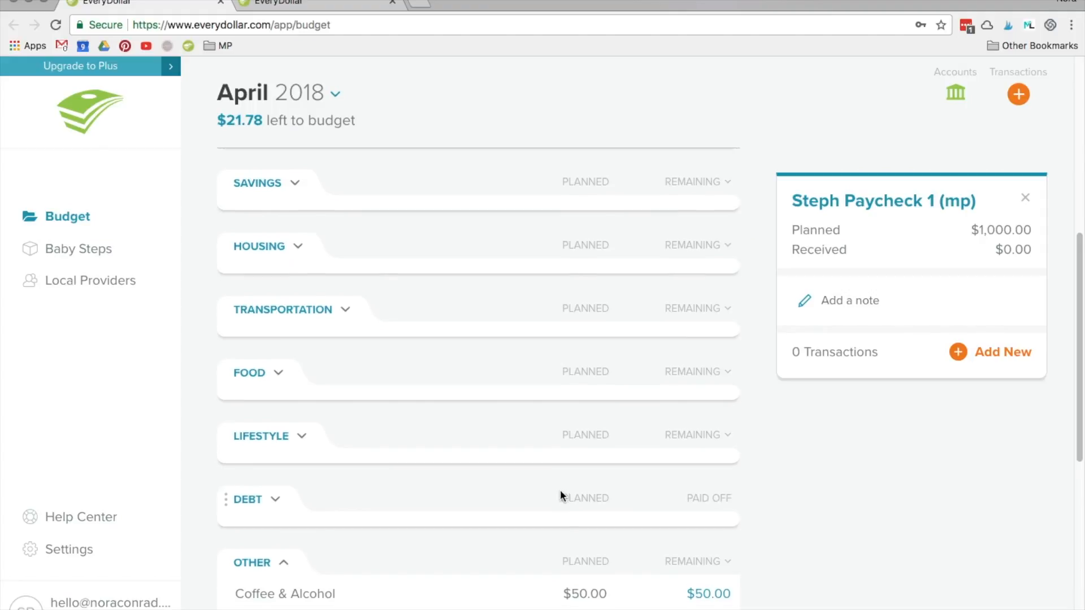
left_click(277, 479)
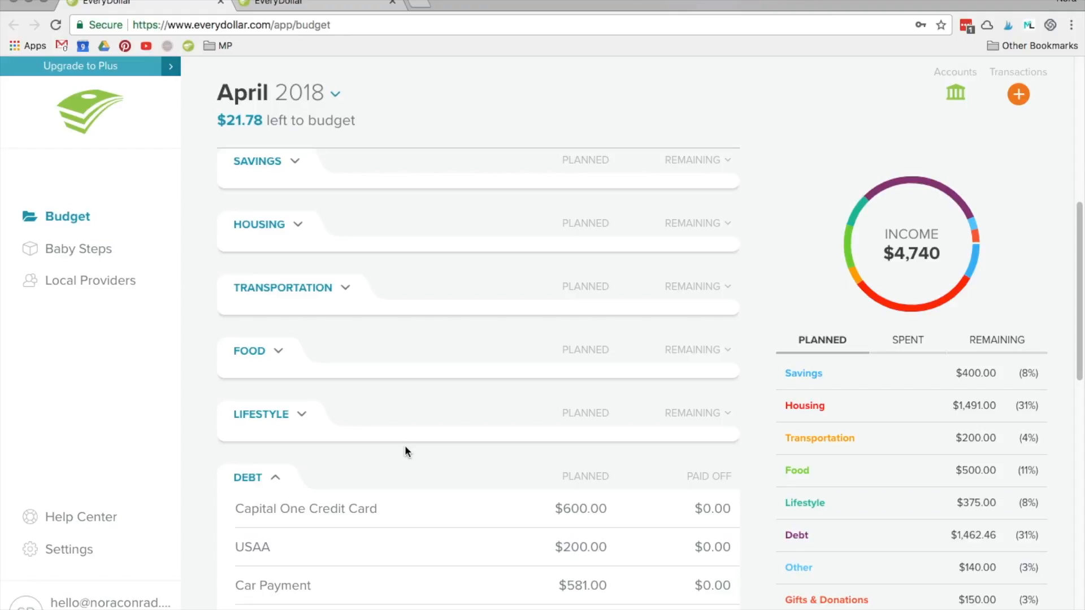
scroll(394, 478, "up", 8)
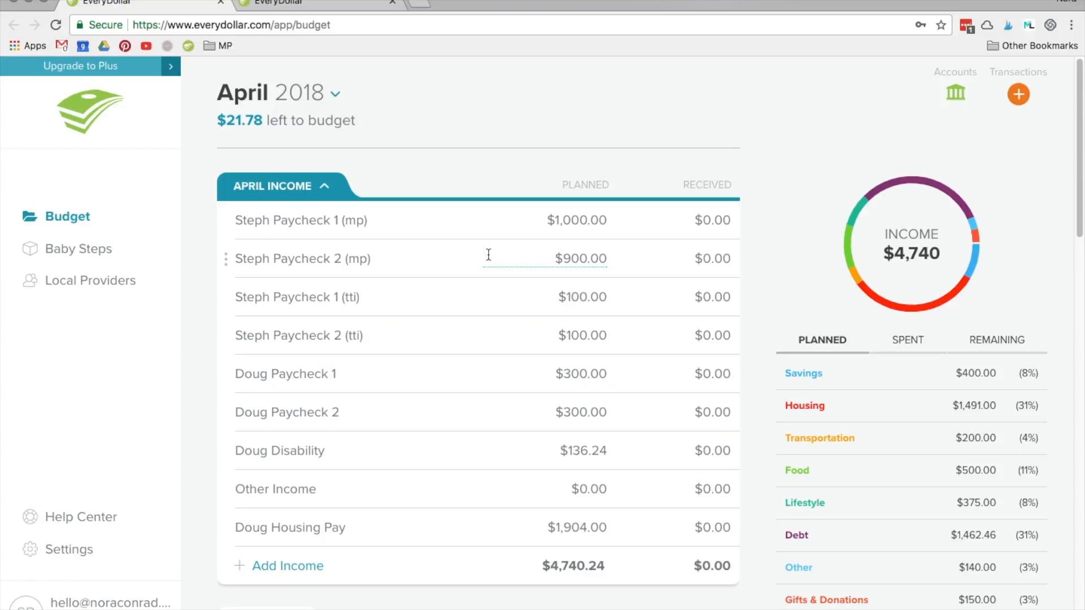
- Open the Baby Steps page and read through the progress and descriptions of Baby Steps 1 to 7
left_click(92, 258)
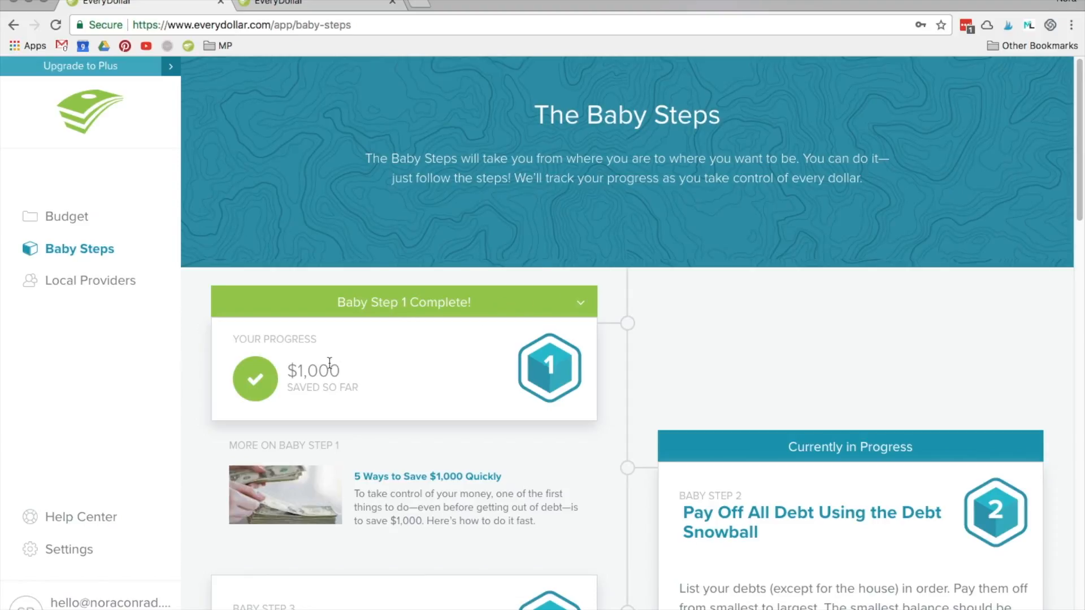
left_click_drag(297, 373, 388, 380)
scroll(413, 363, "down", 2)
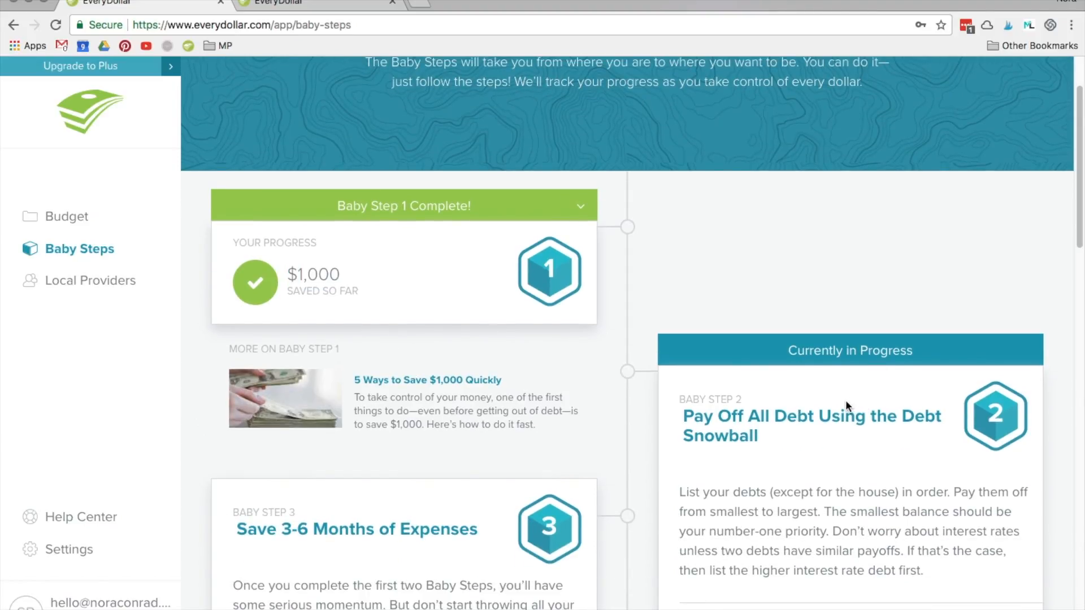
scroll(844, 403, "down", 5)
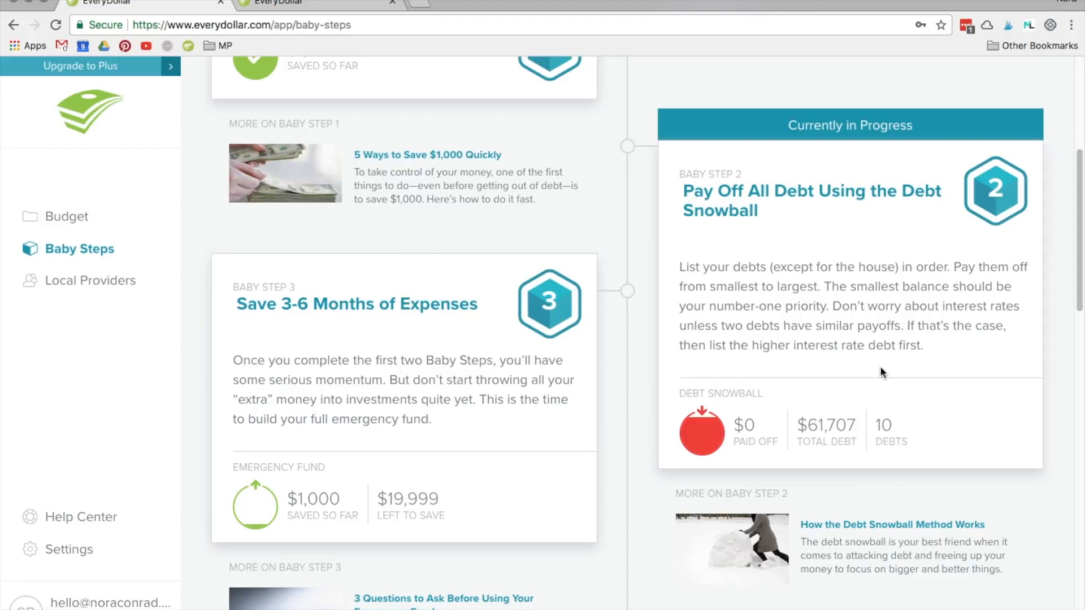
left_click_drag(257, 304, 403, 305)
left_click(403, 305)
scroll(511, 475, "up", 6)
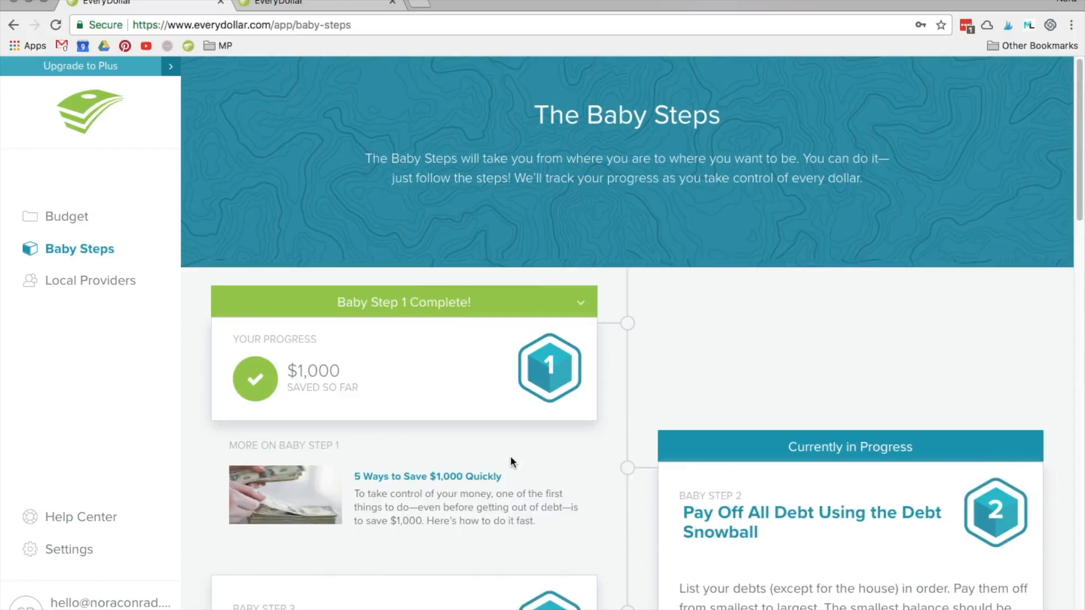
scroll(660, 407, "down", 10)
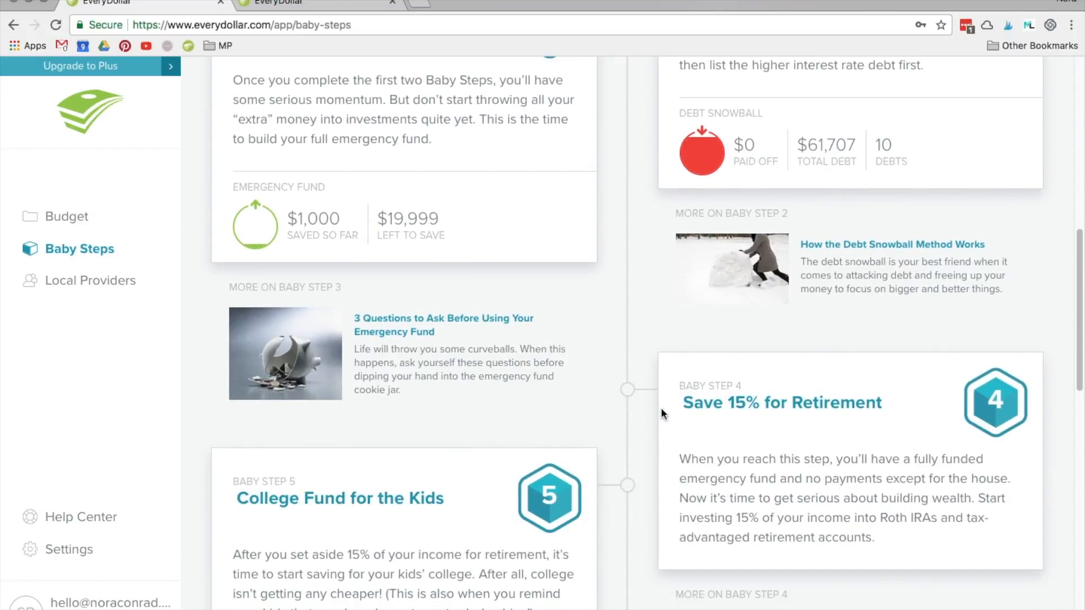
scroll(660, 408, "down", 11)
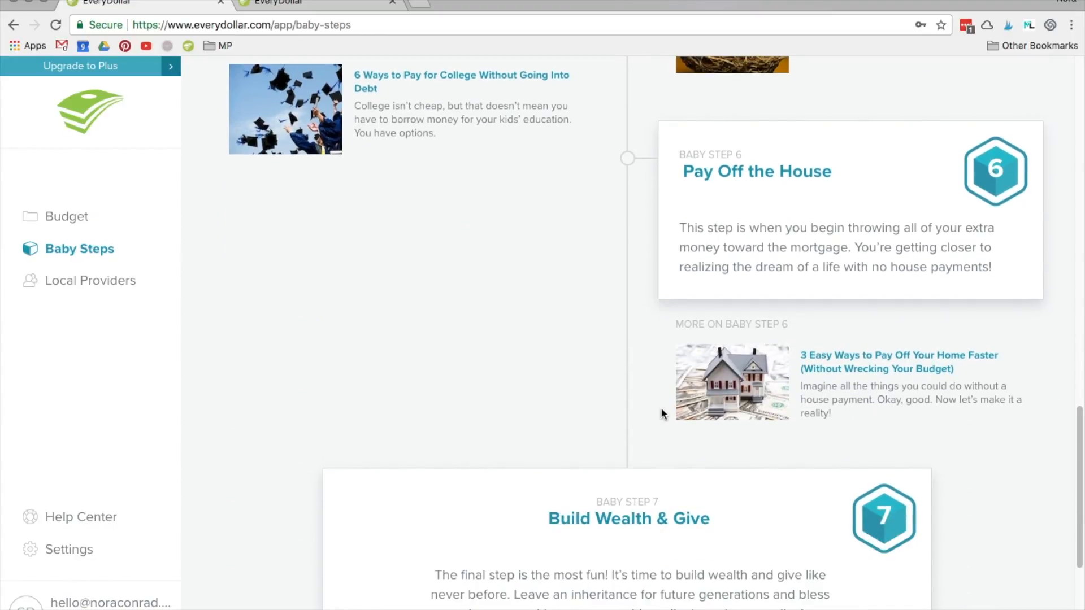
scroll(660, 408, "down", 2)
- Browse the insurance, tax, investing and real estate offers under Local Providers, and return to the April 2018 budget
left_click(124, 289)
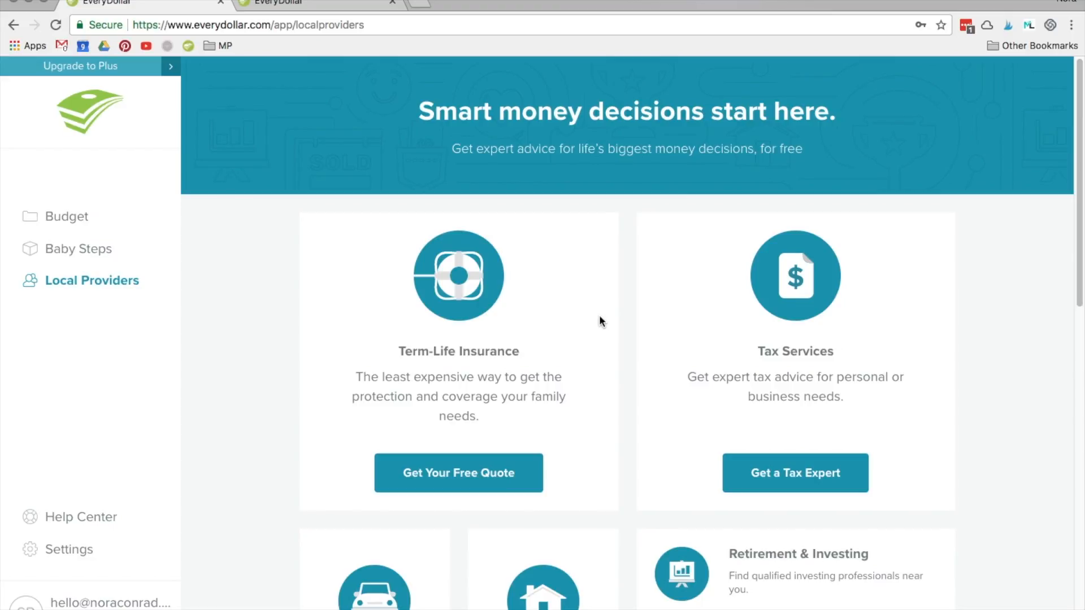
scroll(599, 319, "down", 3)
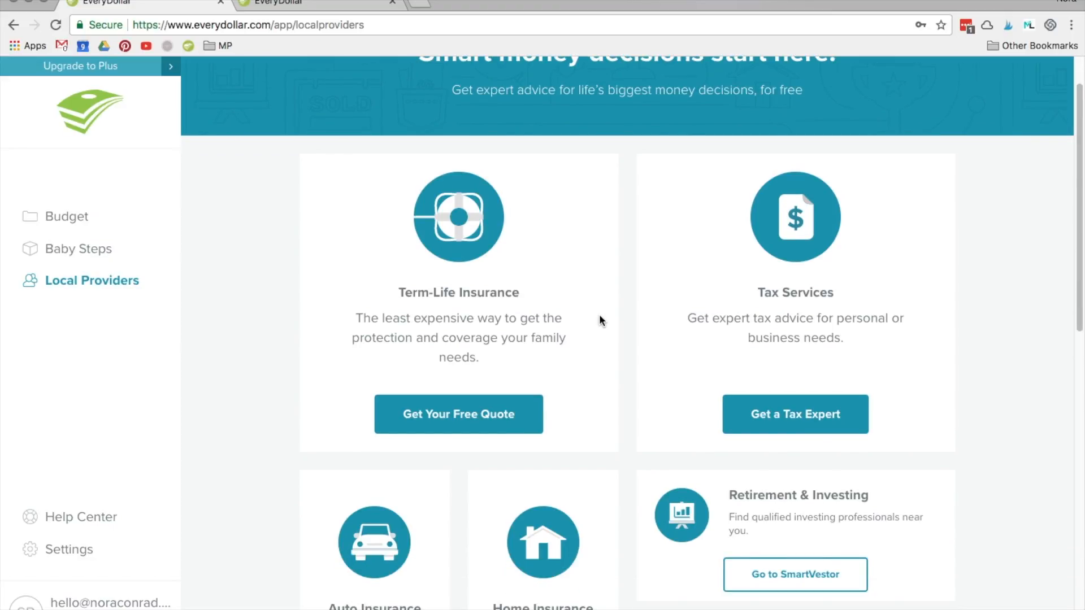
scroll(601, 300, "down", 3)
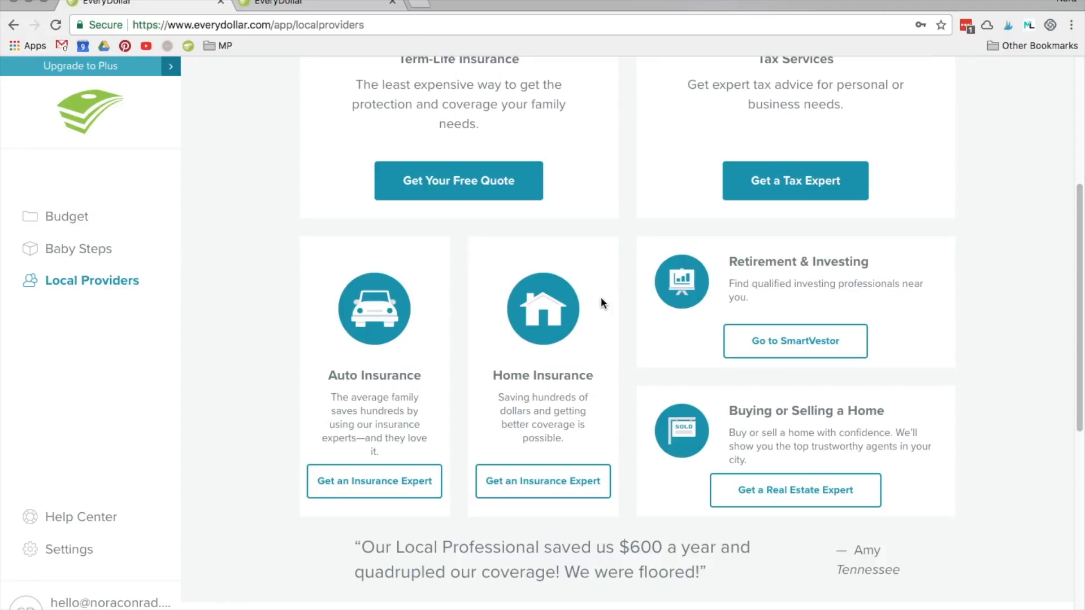
scroll(601, 297, "down", 2)
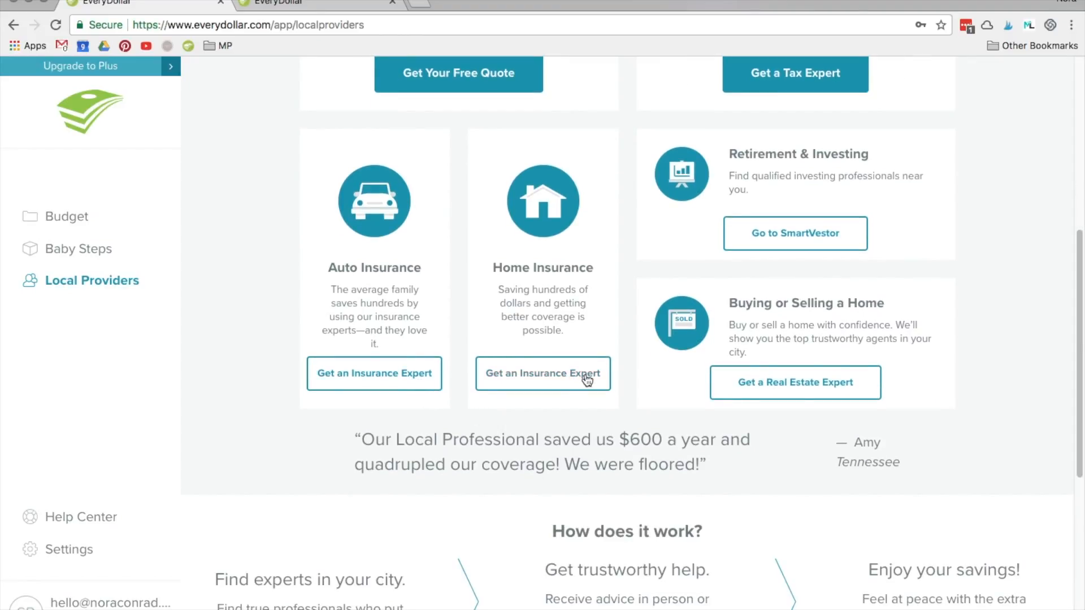
scroll(797, 252, "up", 8)
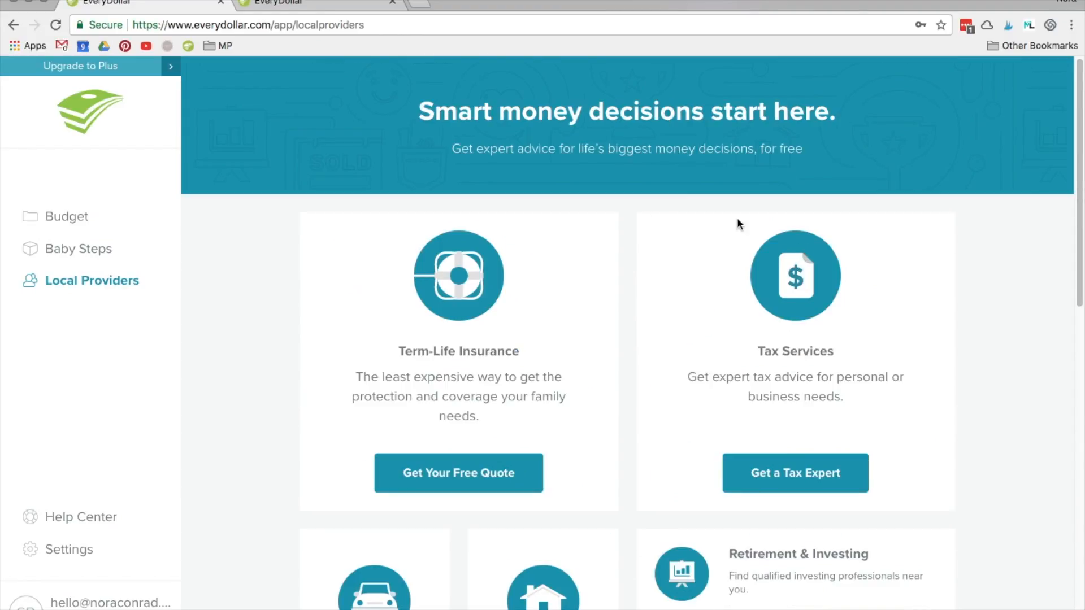
scroll(798, 333, "down", 10)
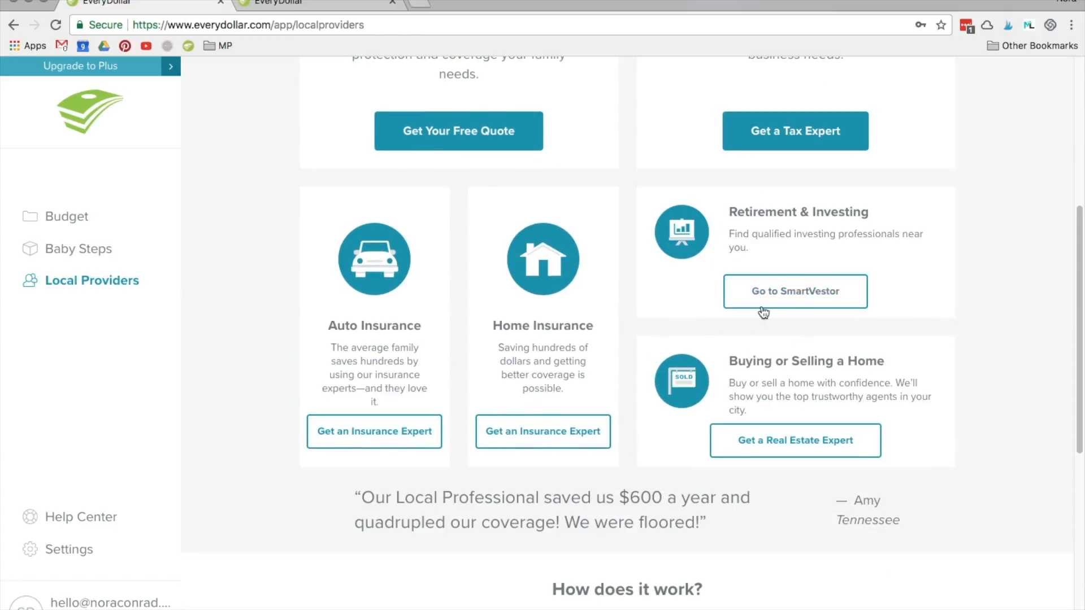
scroll(738, 351, "up", 10)
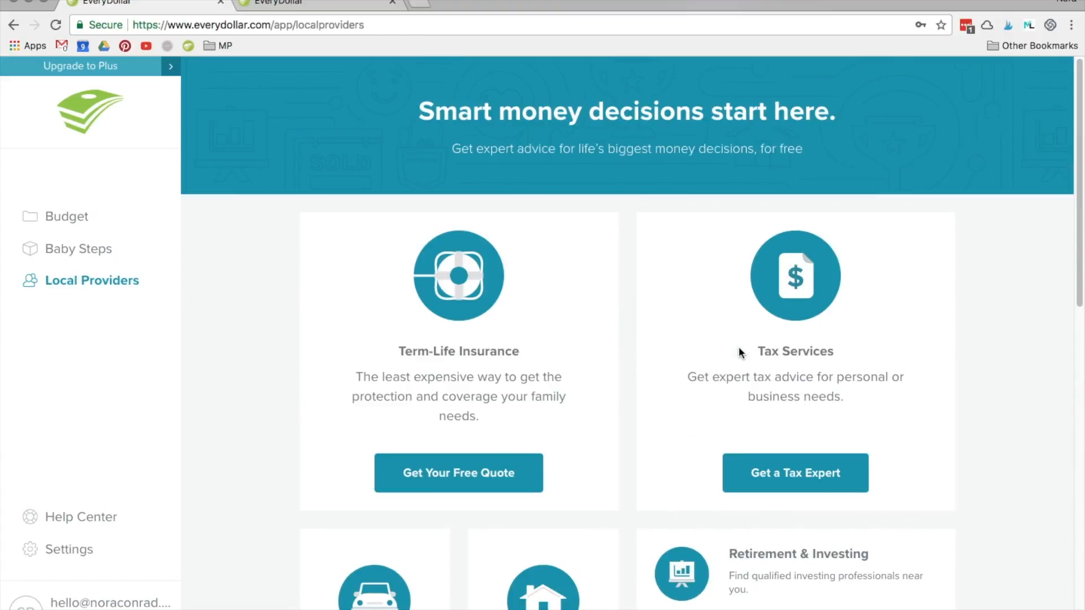
left_click(64, 219)
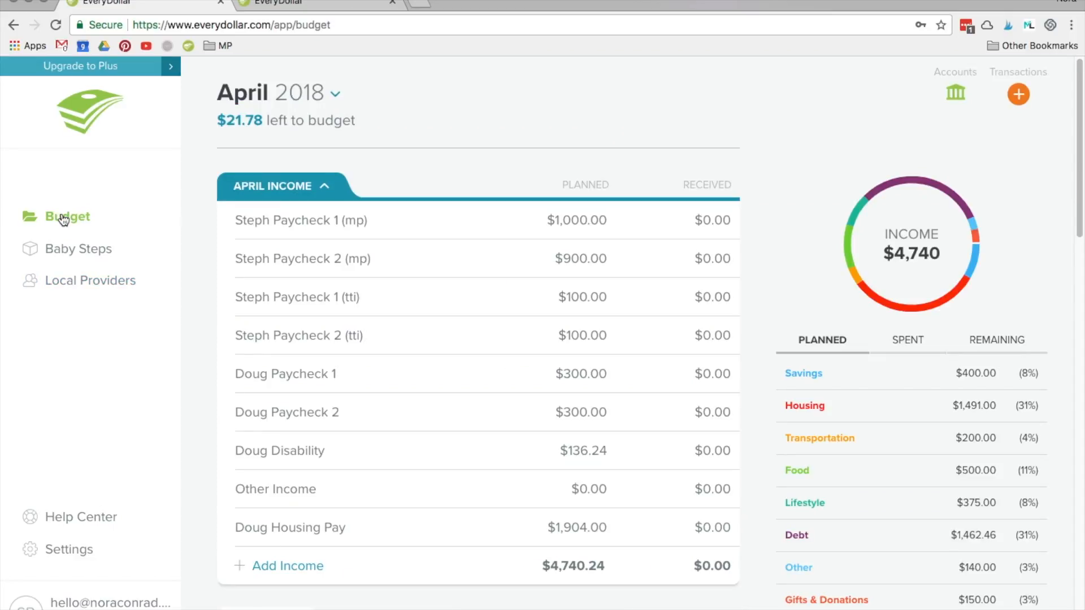